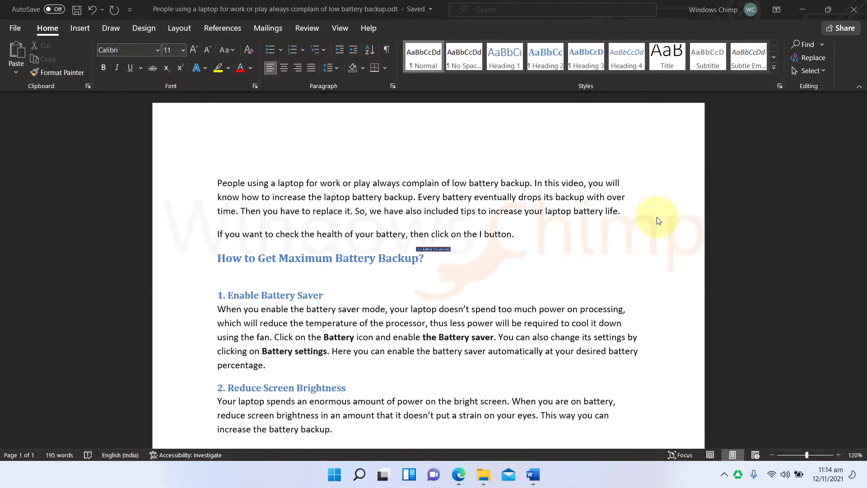
Step: Save the article to OneDrive - Personal as Low Battery.docx
left_click(838, 31)
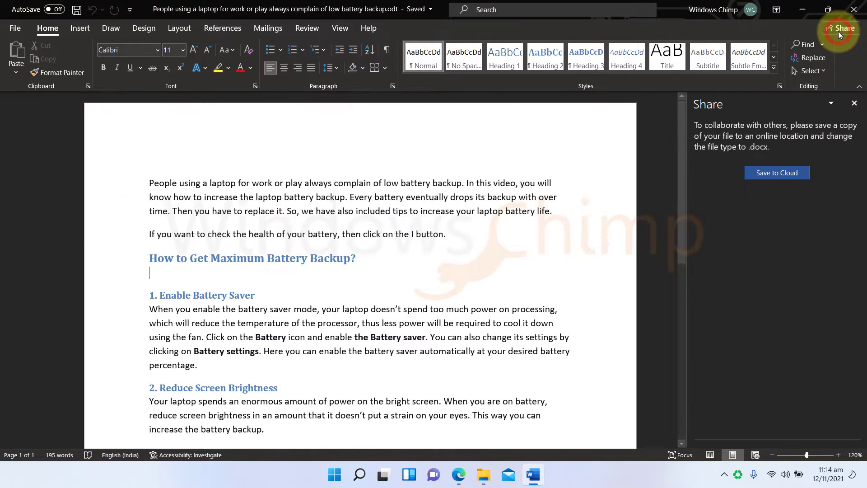
left_click(773, 171)
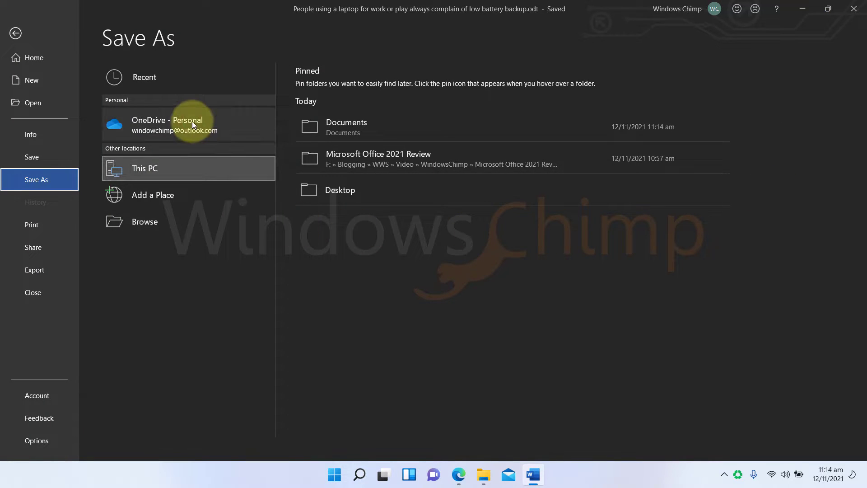
left_click(192, 121)
left_click(361, 76)
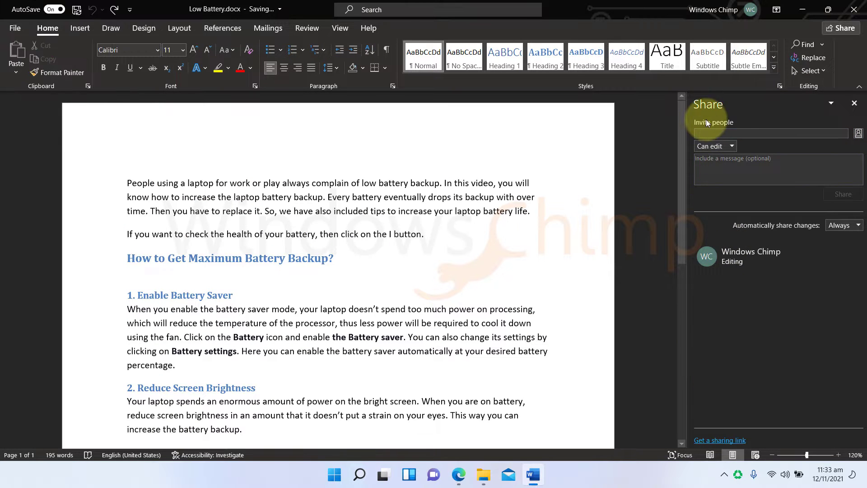
Step: Invite the collaborator to the document, then select and deselect 'battery saver mode'
left_click(709, 133)
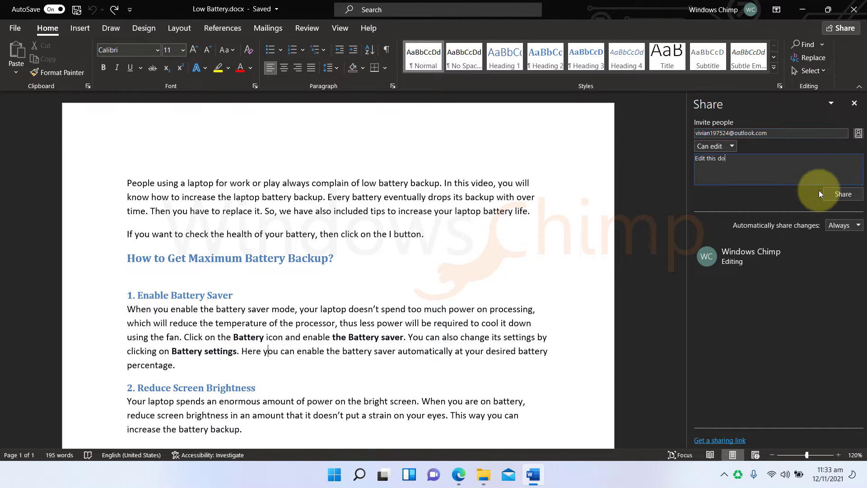
left_click(841, 194)
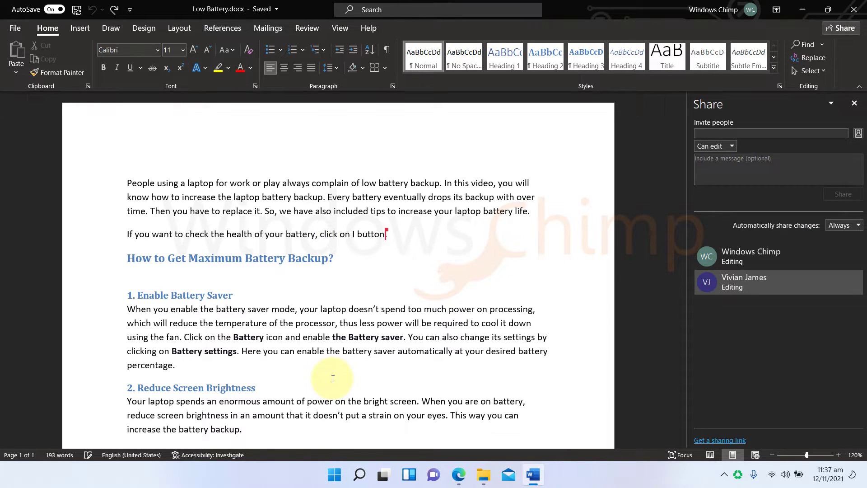
left_click_drag(216, 309, 289, 308)
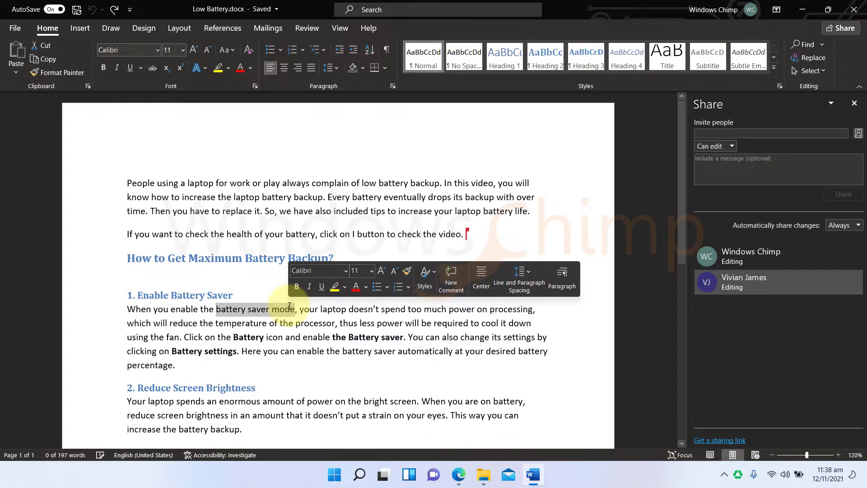
left_click(245, 319)
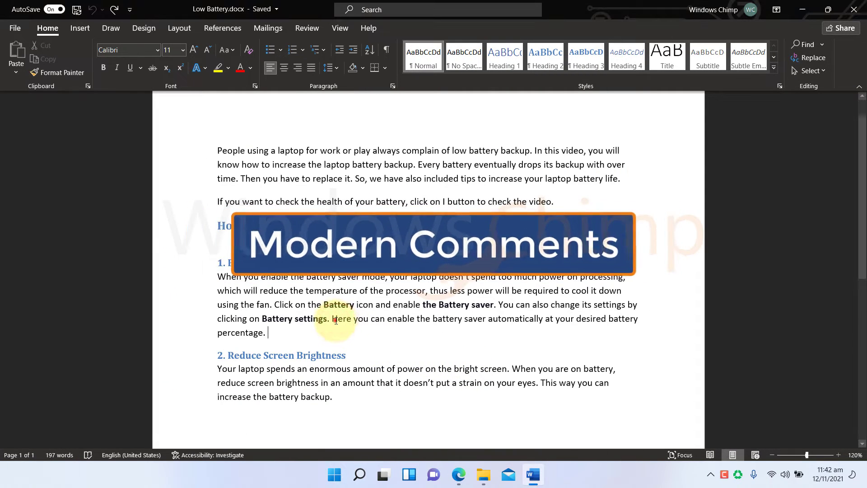
Step: Comment on the battery-saver-automatically sentence, add two replies, and resolve the thread
left_click_drag(334, 319, 397, 333)
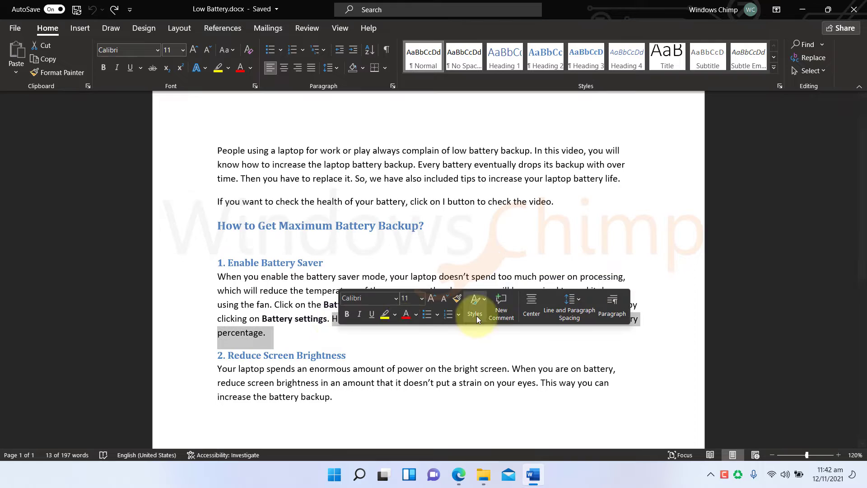
left_click(502, 307)
type("Take a Look at this I think it can be improved.")
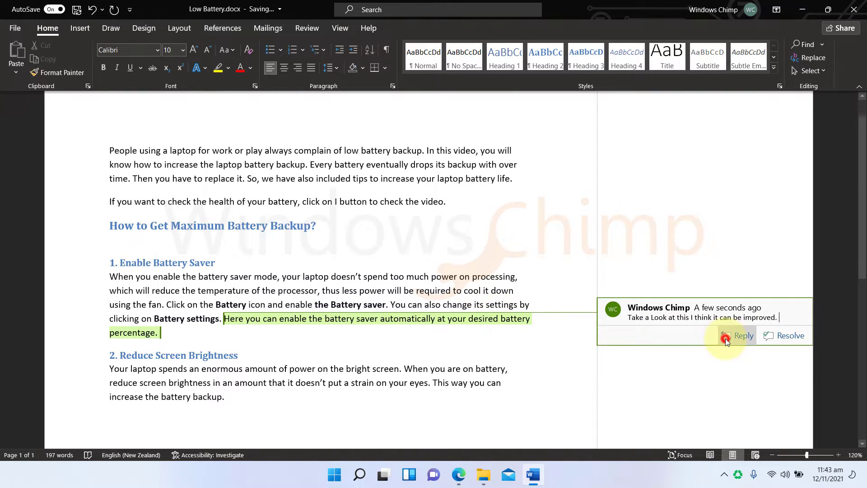
left_click(725, 337)
type("Its little urgent...")
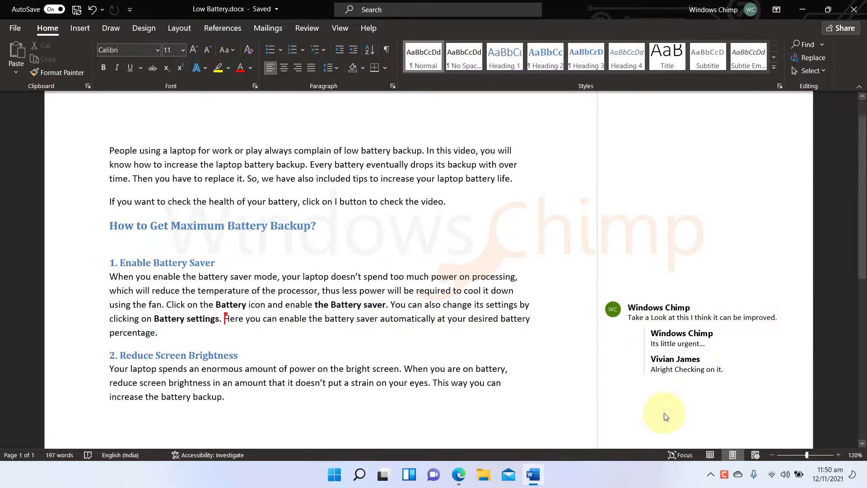
left_click(739, 386)
type("I Thikn")
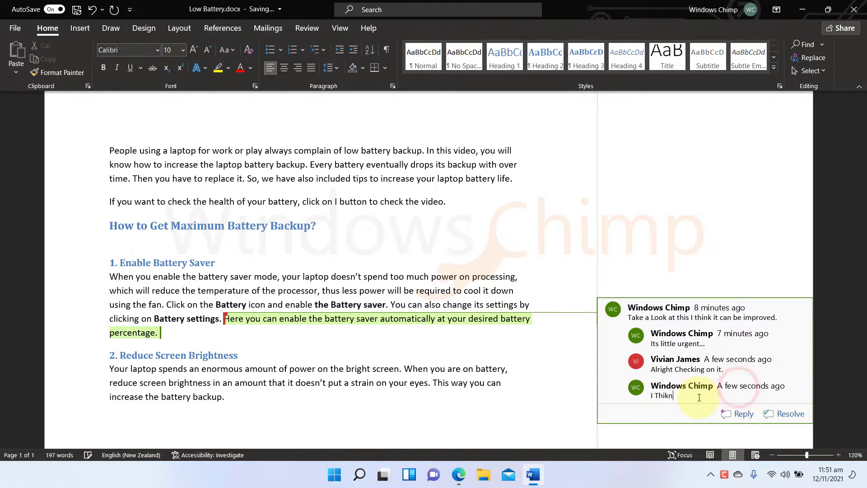
left_click(786, 414)
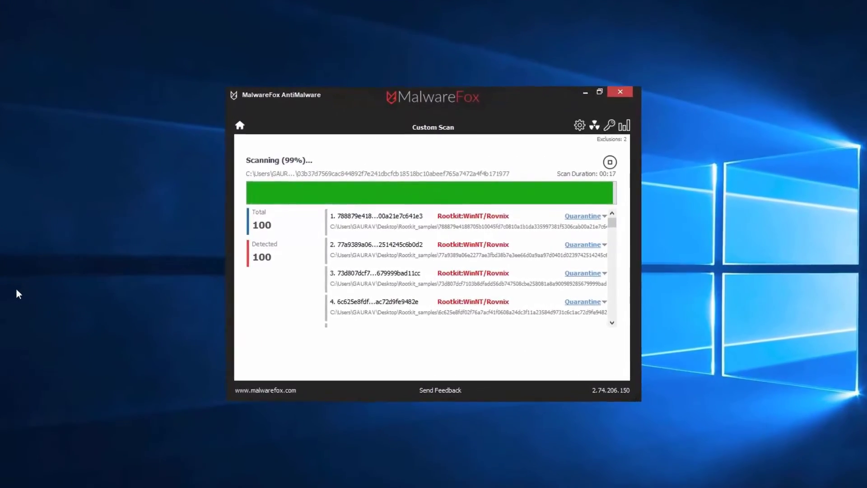
Step: Apply Quarantine to the 100 detected rootkit files and return to the home screen
left_click(659, 344)
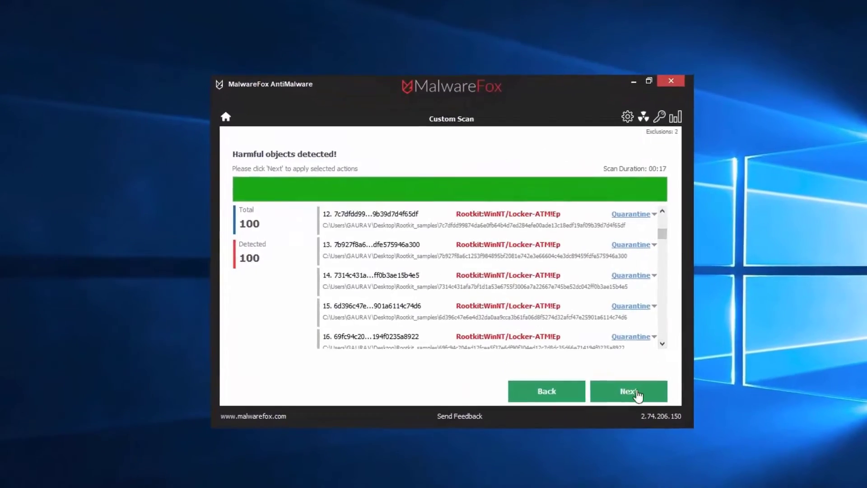
left_click(636, 392)
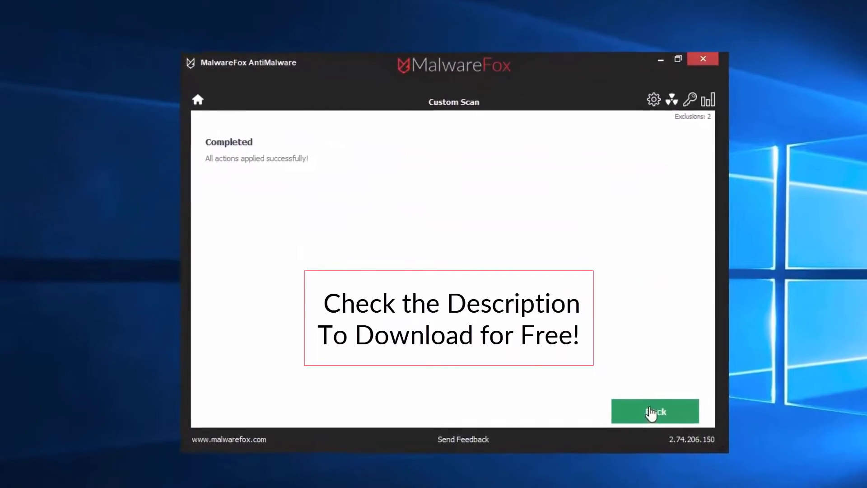
left_click(650, 413)
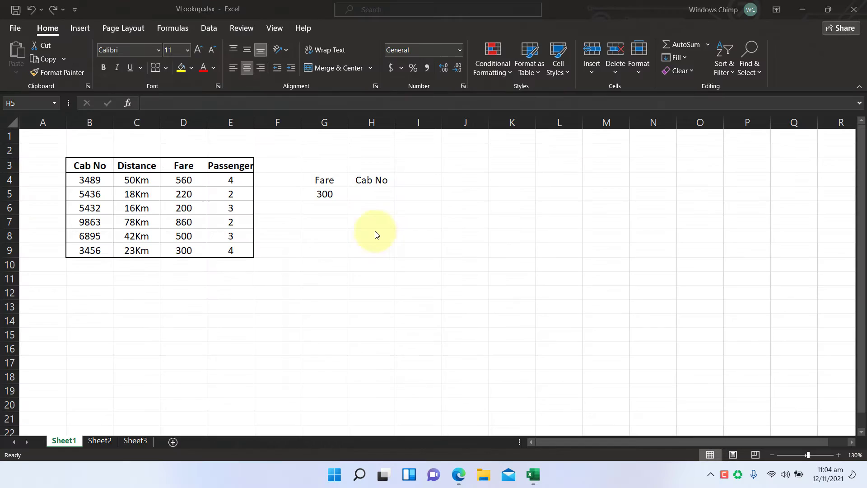
Step: Enter =XLOOKUP(G5,D3:D9,B3:B9) in H5 to return the matching Cab No
left_click(377, 194)
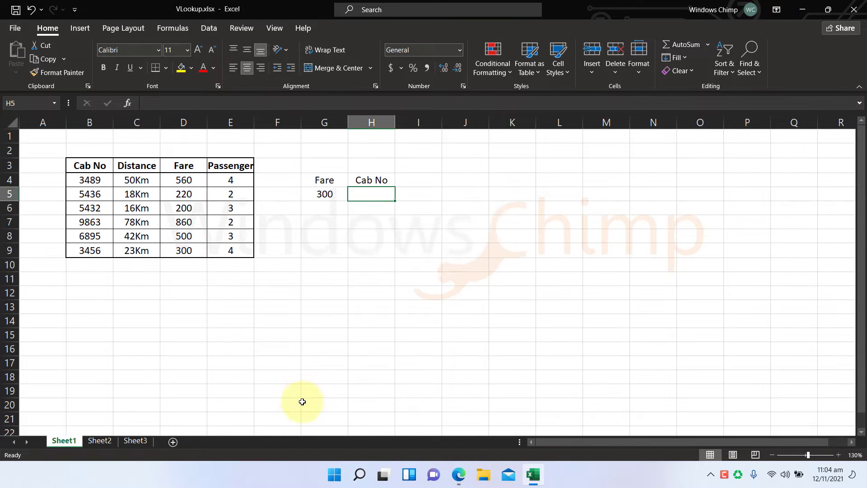
type("=x")
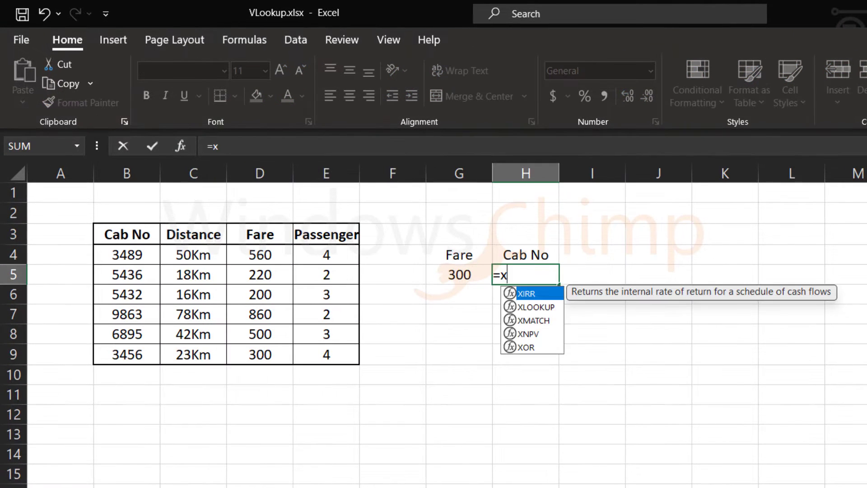
type("lookup")
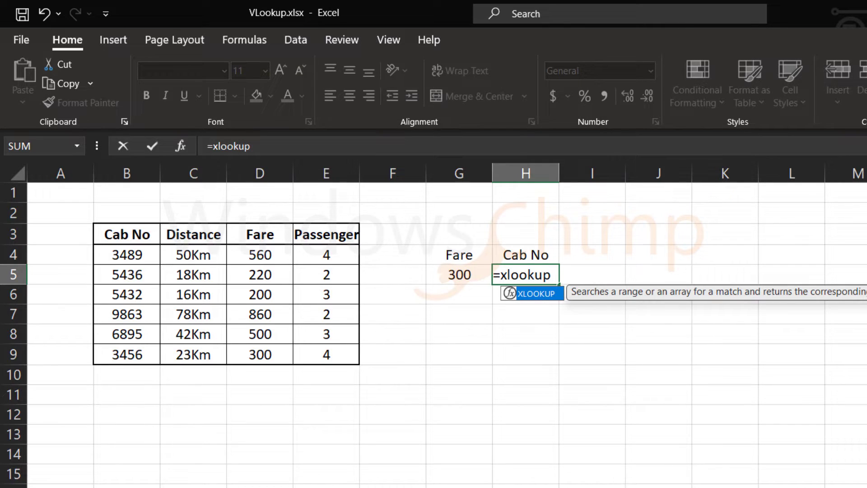
type("(G5,")
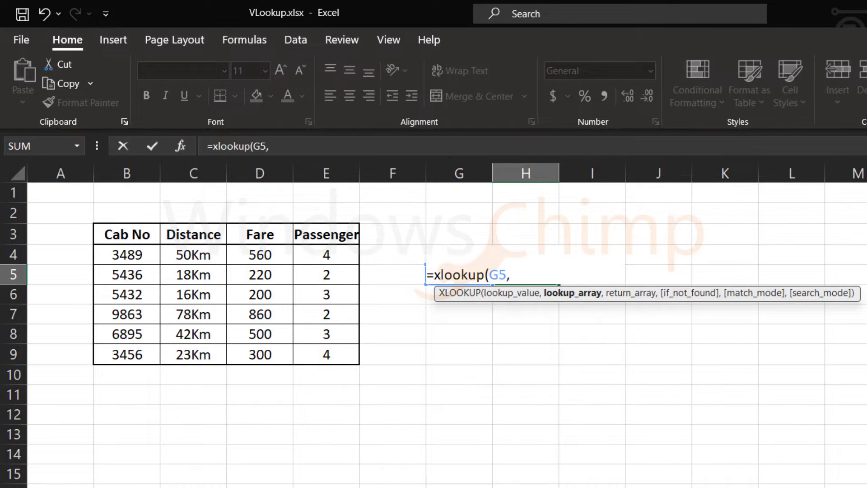
left_click_drag(248, 234, 257, 354)
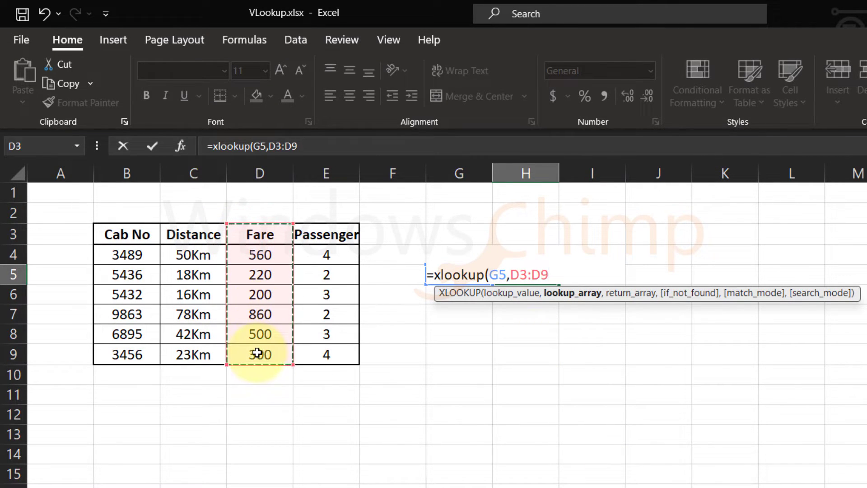
type(",")
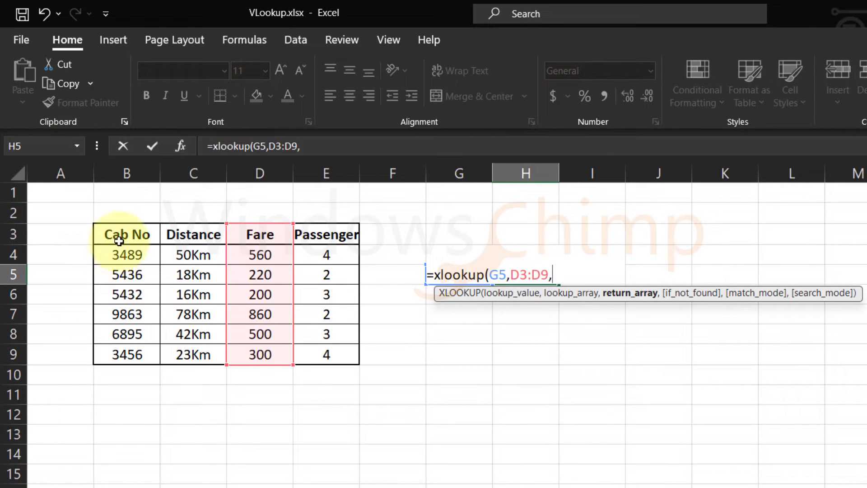
left_click_drag(120, 235, 125, 354)
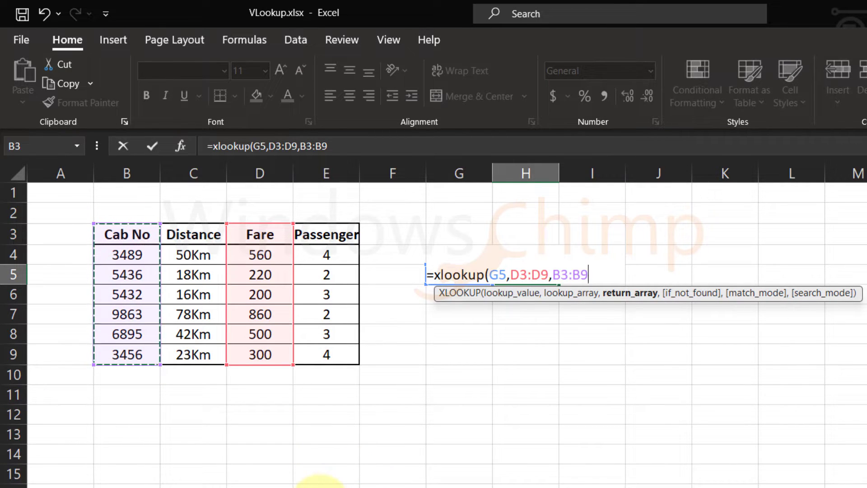
type(")")
key("Return")
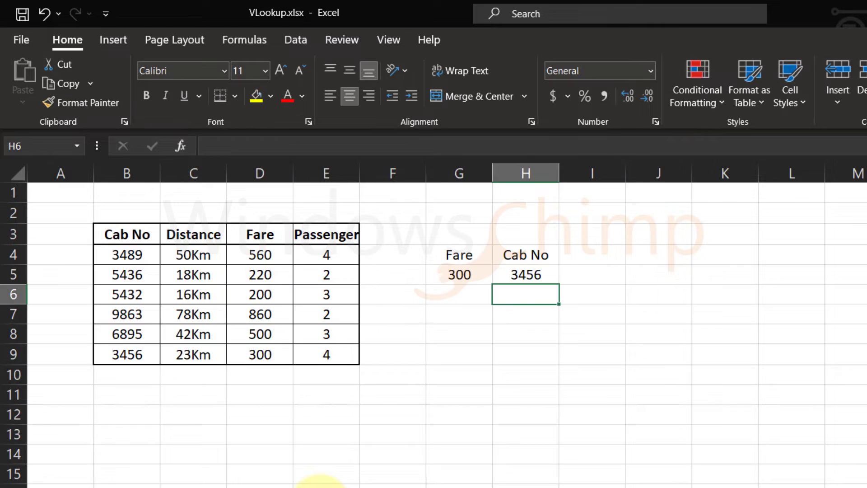
Step: Change the fare in G5 to 560
key("Up")
key("Left")
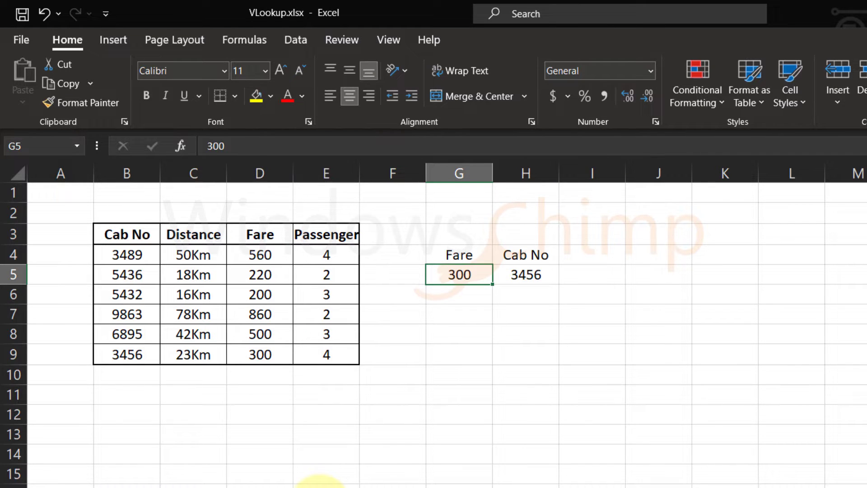
type("560")
key("Return")
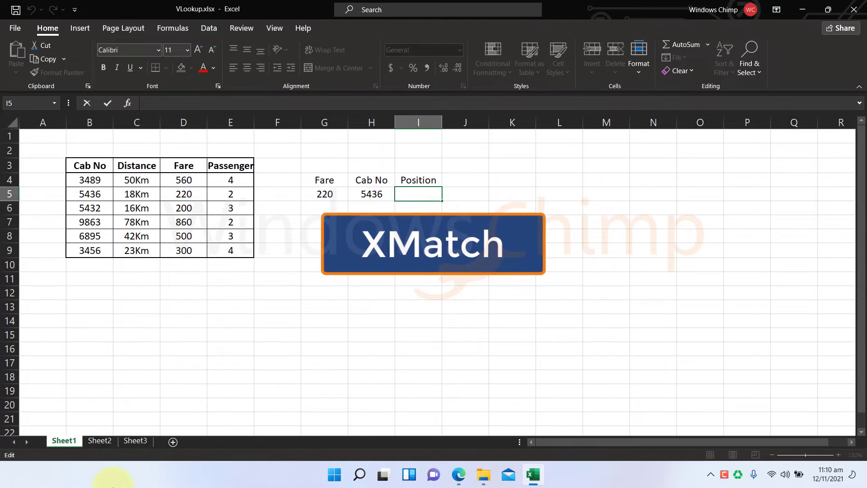
type("=")
type("xm")
type("atch")
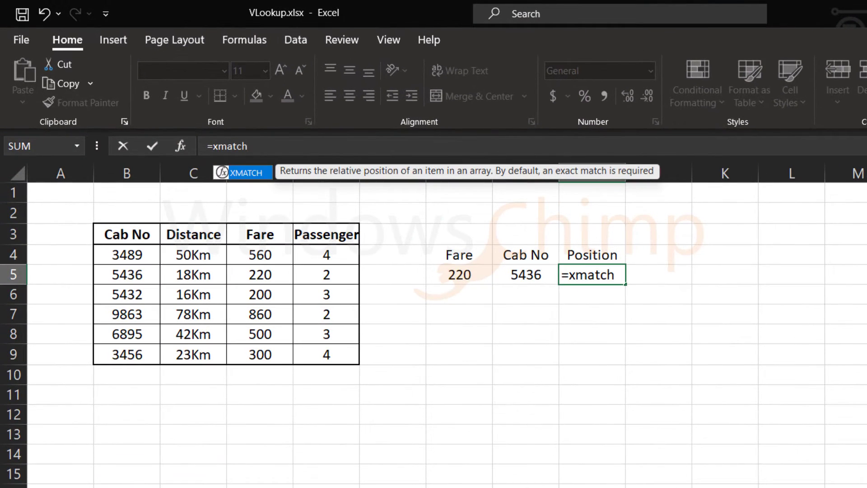
type("(")
Step: Complete =XMATCH(H5,B4:B9) in I5 to get the cab's position
left_click(528, 273)
type(",")
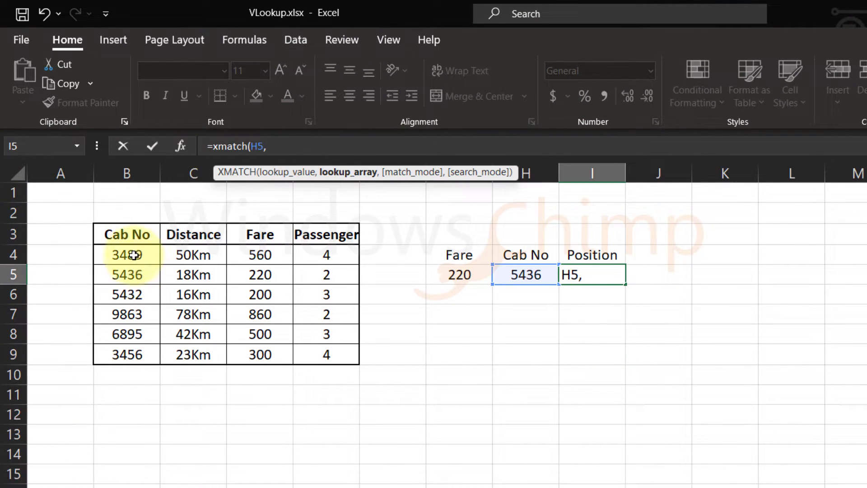
left_click_drag(133, 255, 135, 353)
type(")")
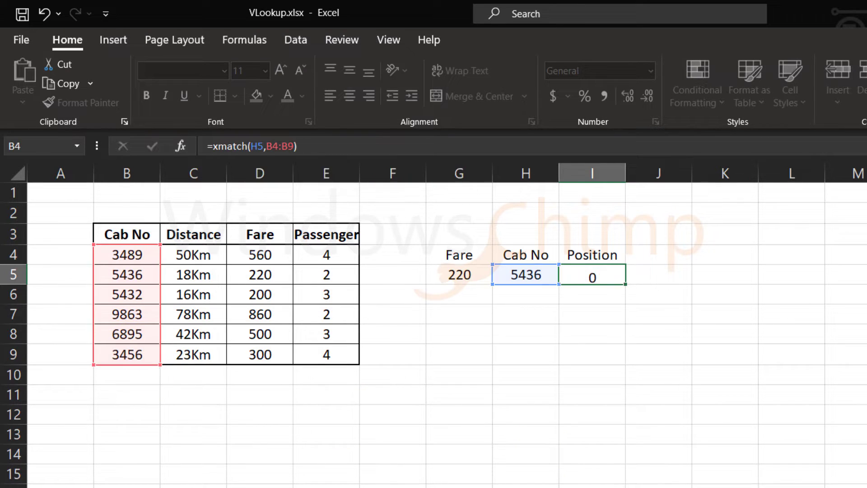
key("Return")
Step: Change the fare in G5 to 300
key("Up")
key("Left")
key("Left")
type("3")
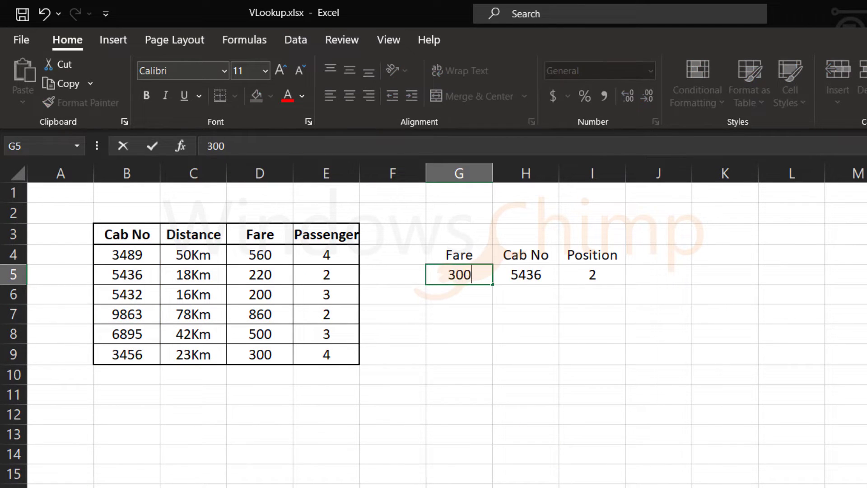
key("Return")
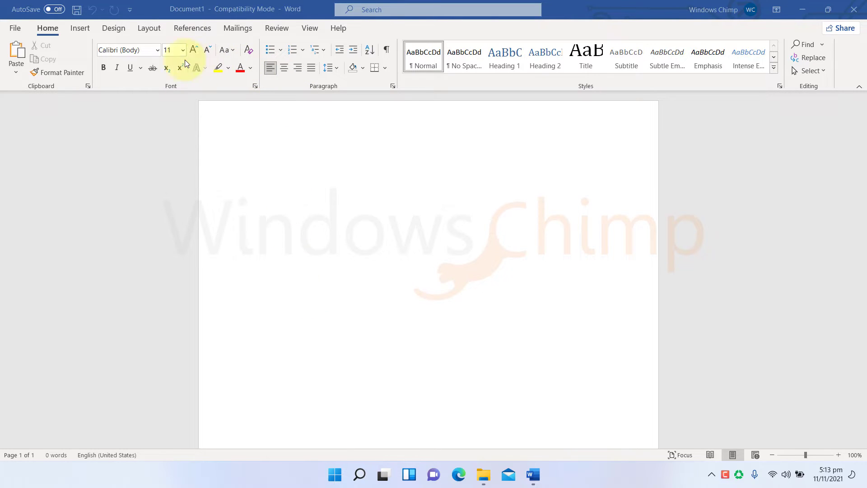
Step: Set the Office Theme to Black under File > Account and return to the document
left_click(14, 28)
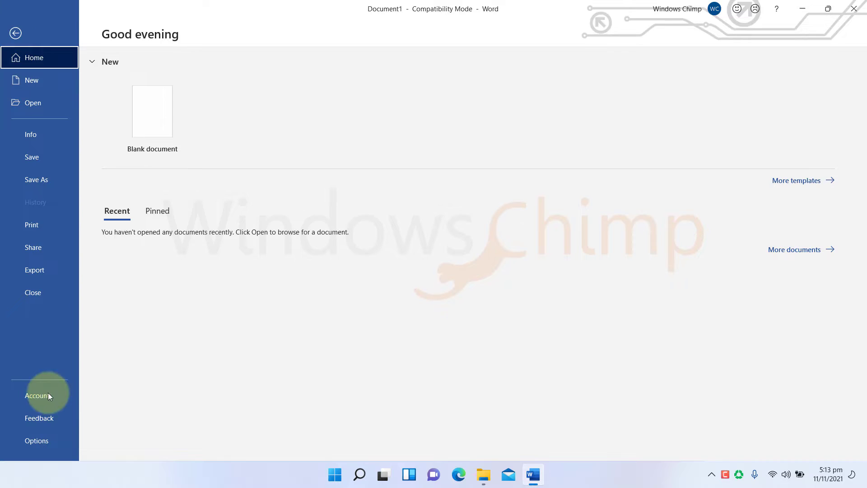
left_click(48, 396)
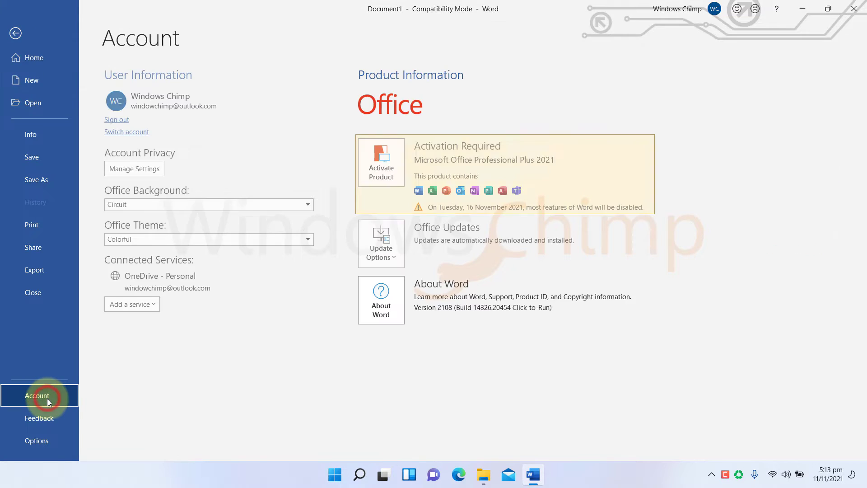
left_click(179, 241)
left_click(171, 277)
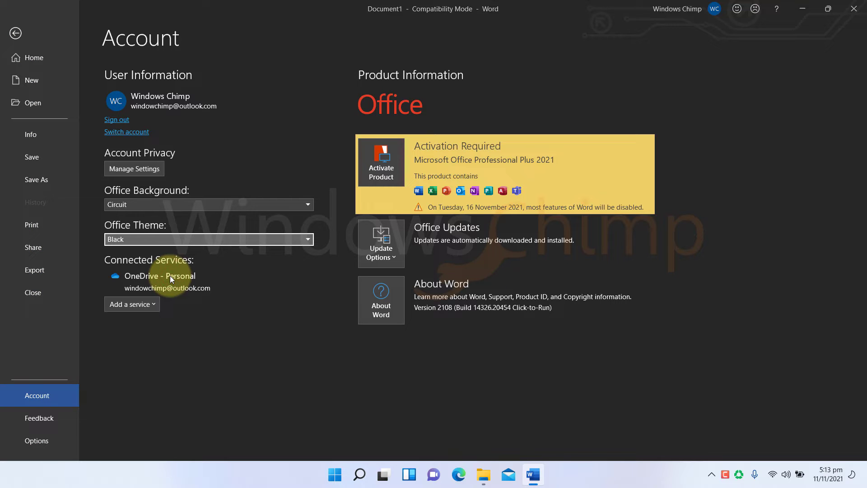
left_click(16, 33)
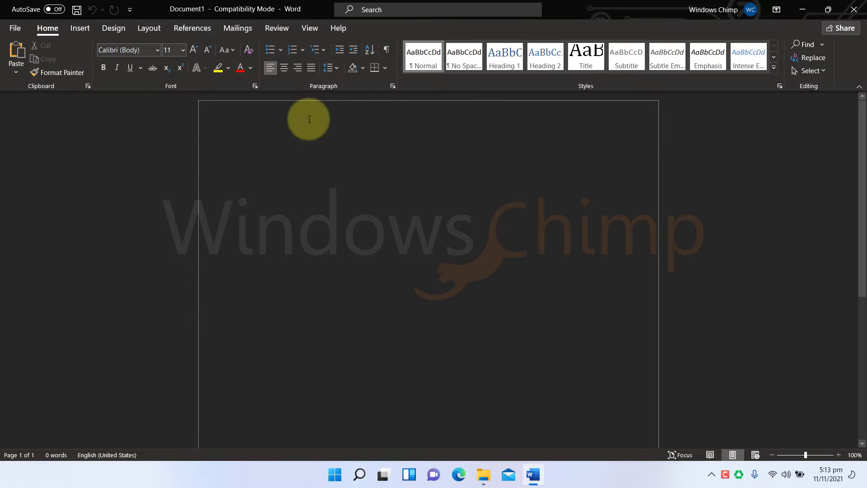
Step: Toggle Switch Modes on the View tab between light and dark, ending on a white page
left_click(311, 31)
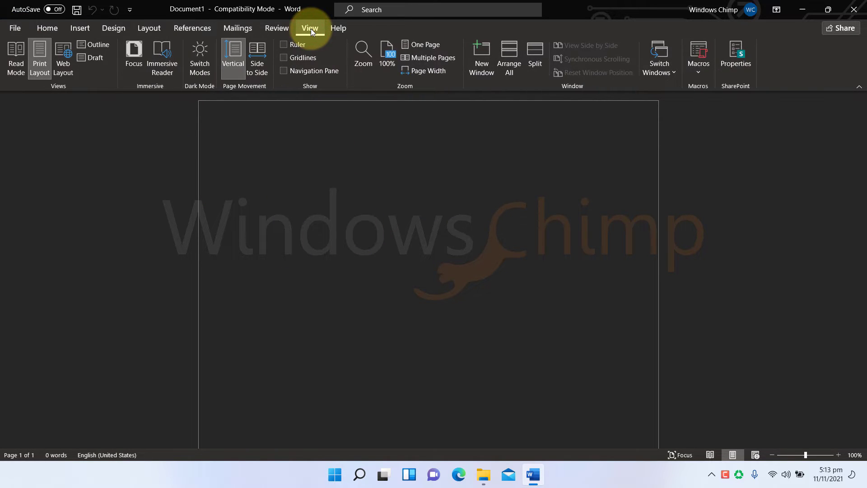
left_click(200, 69)
scroll(312, 299, "down", 1)
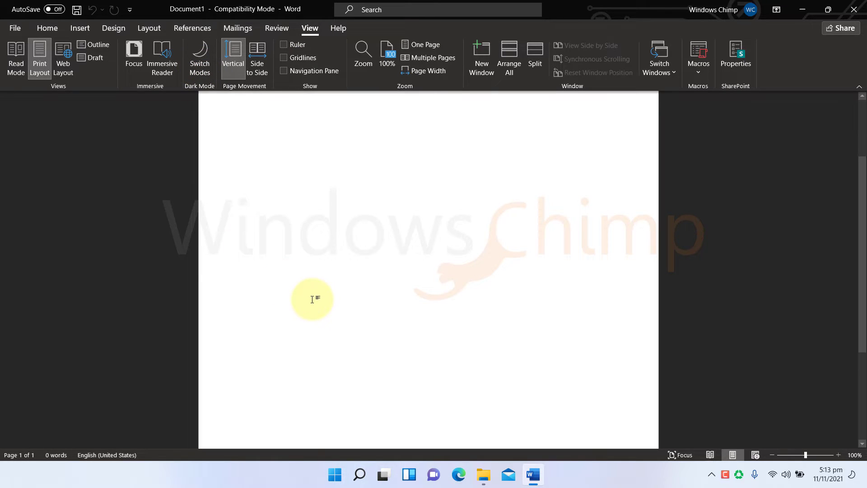
scroll(312, 299, "up", 1)
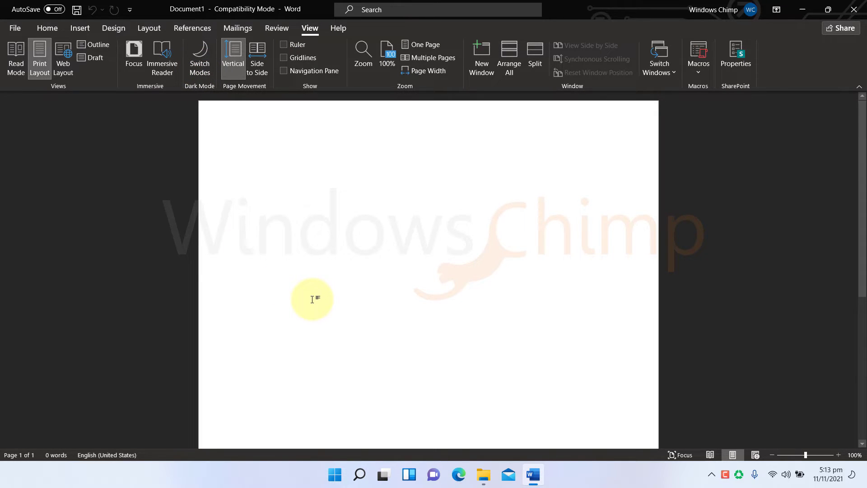
left_click(207, 70)
left_click(207, 69)
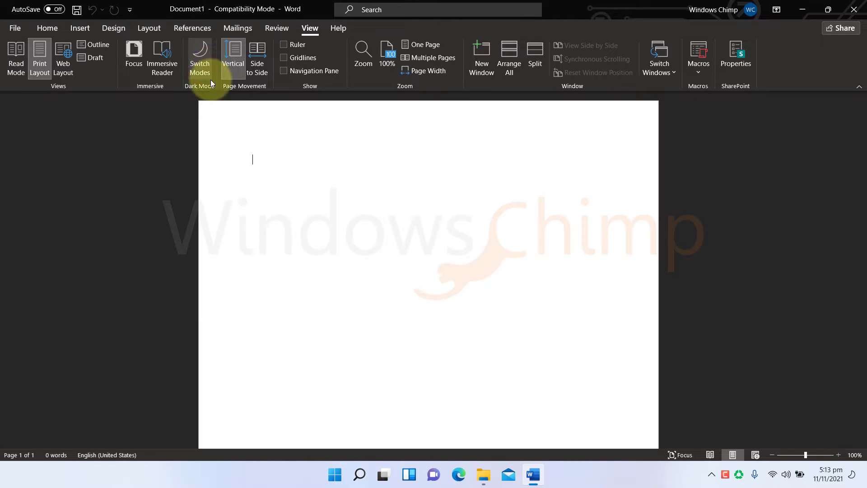
scroll(328, 263, "down", 1)
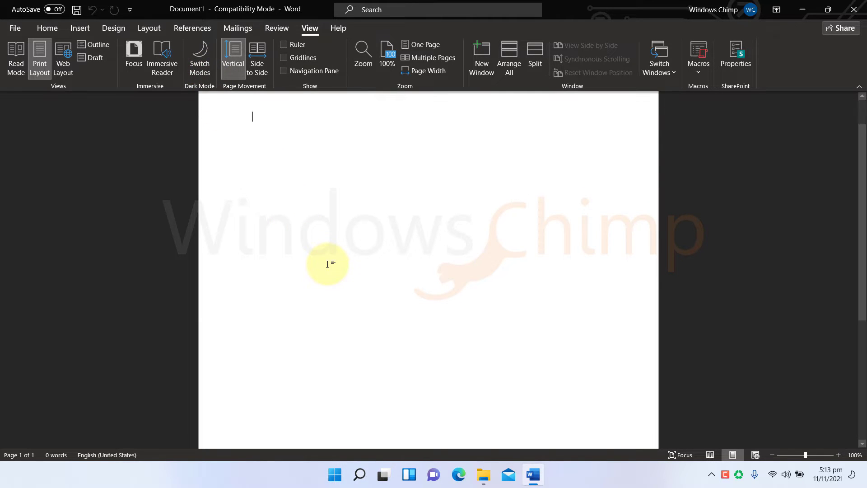
scroll(327, 263, "up", 1)
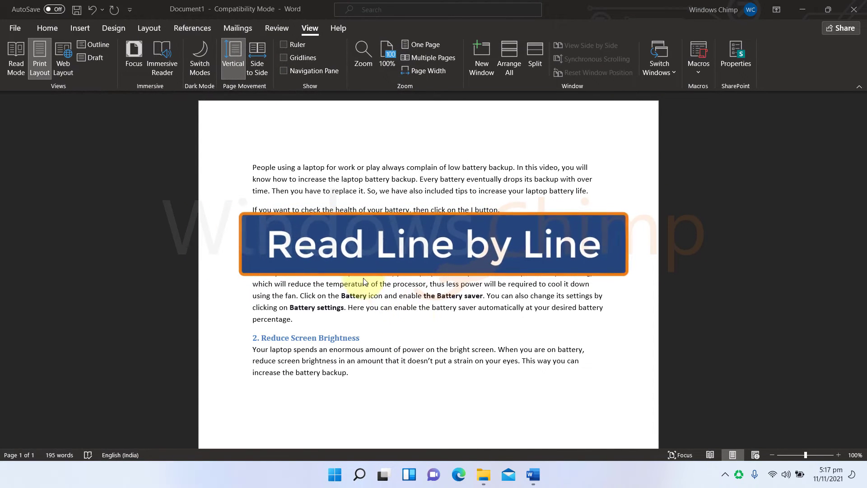
Step: Bring up the battery backup article and launch Immersive Reader from the View tab
left_click(308, 32)
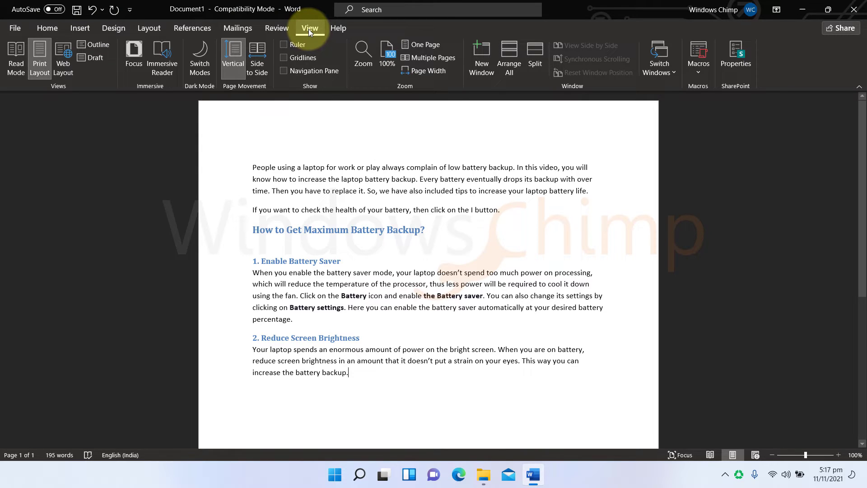
left_click(280, 29)
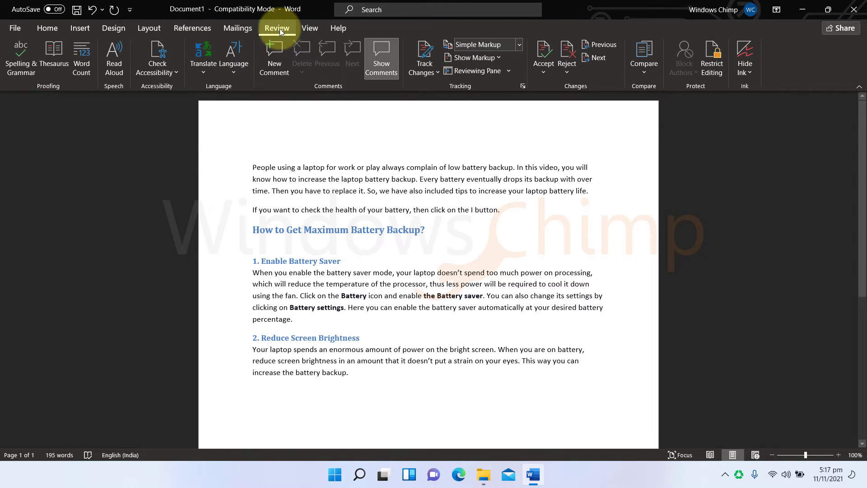
left_click(306, 26)
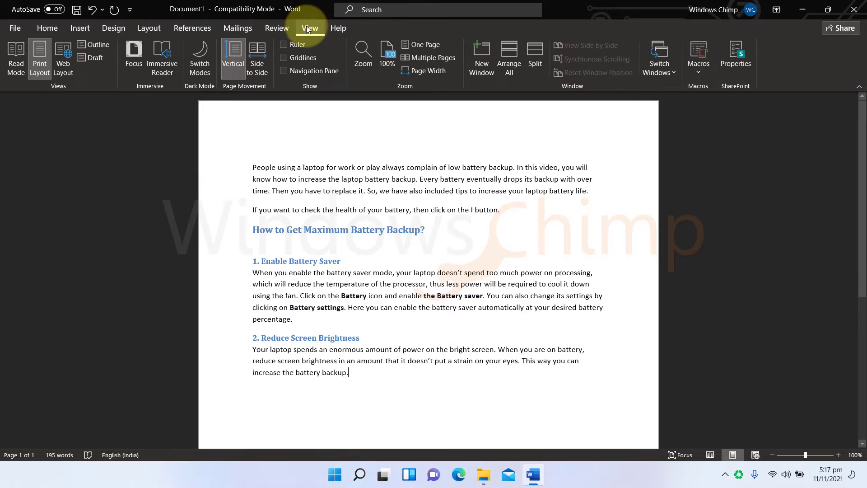
left_click(171, 58)
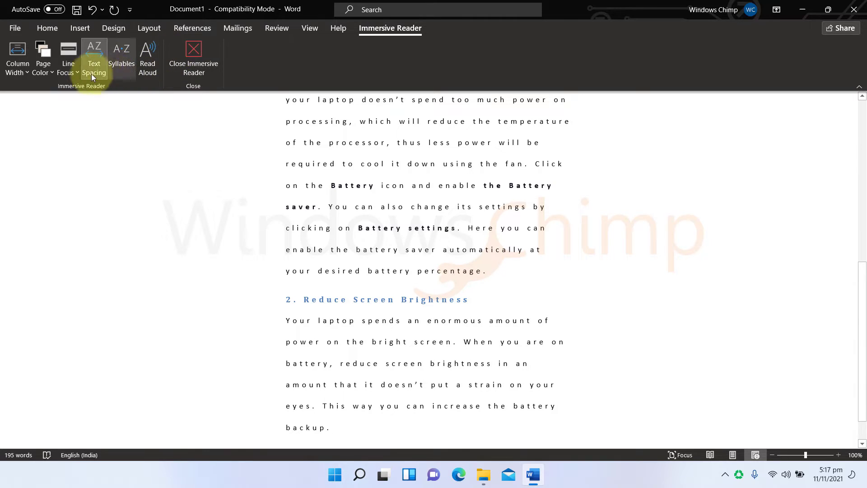
Step: Set Moderate column width and Five Lines focus, turn on Syllables, and start Read Aloud
left_click(17, 63)
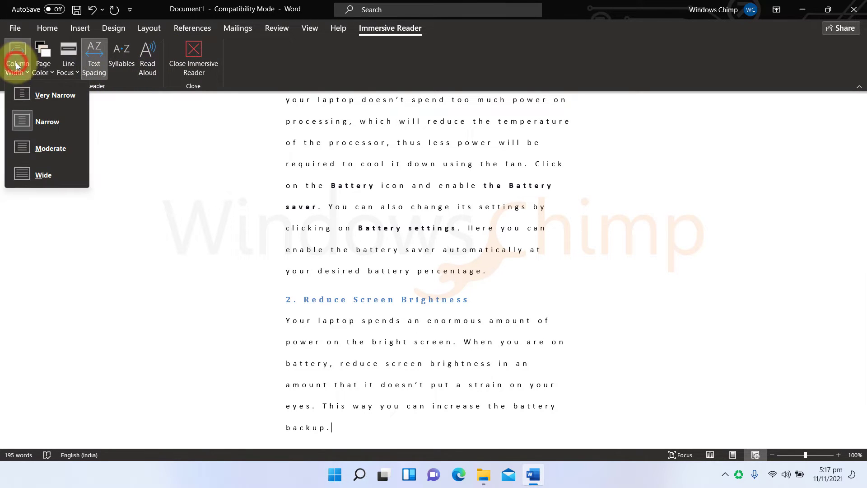
left_click(40, 147)
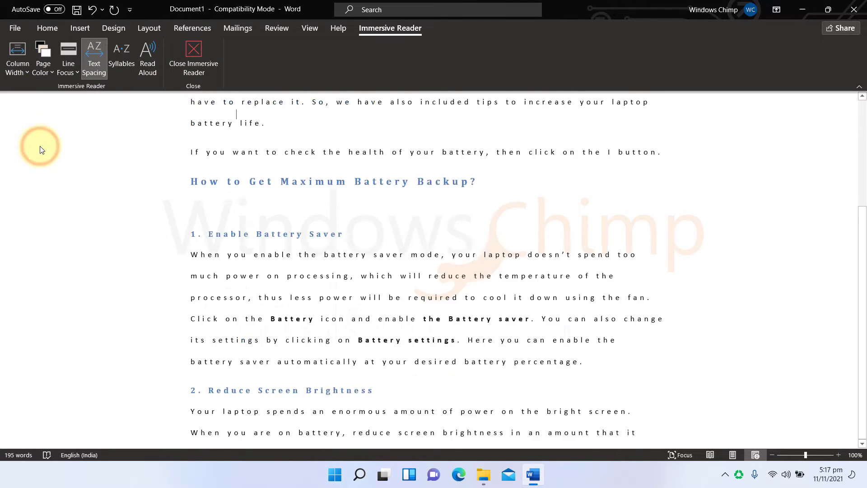
left_click(55, 65)
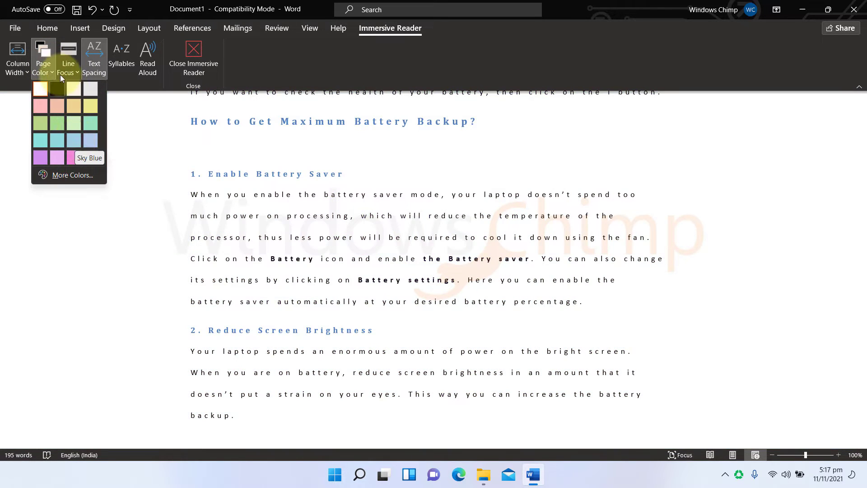
left_click(66, 66)
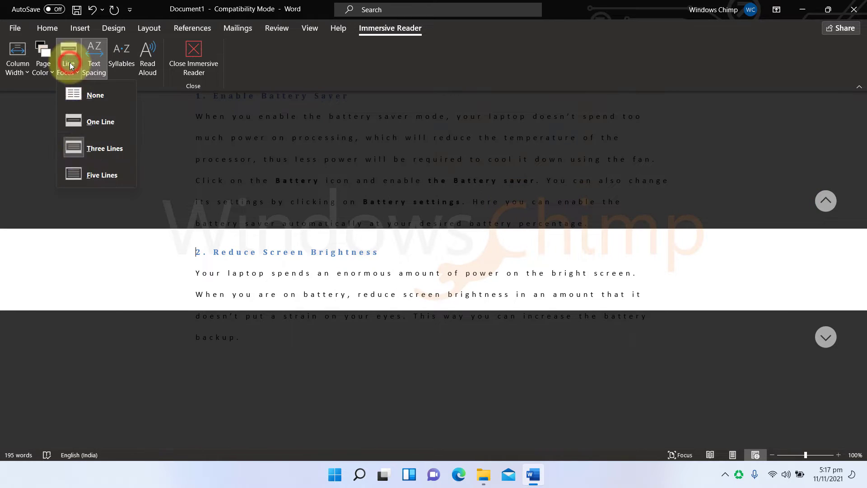
left_click(92, 173)
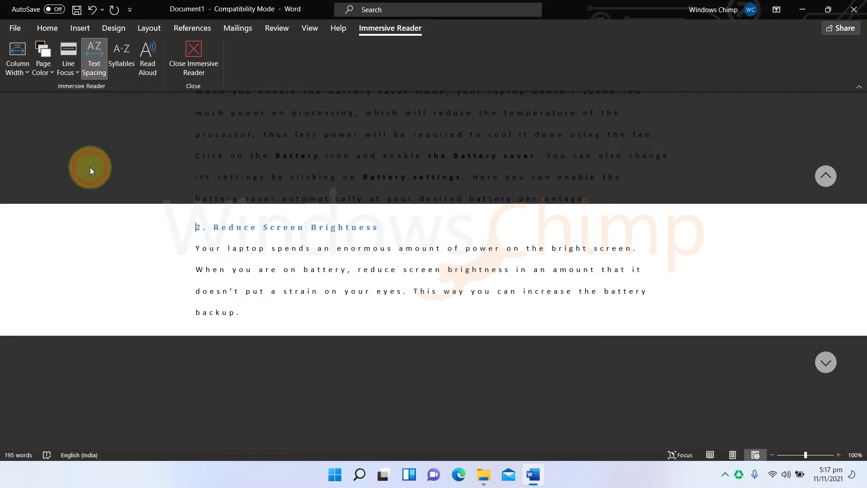
left_click(123, 70)
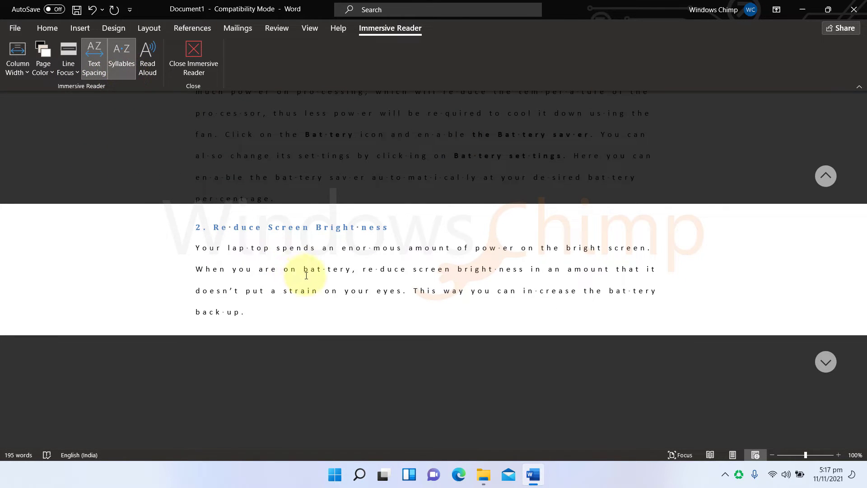
scroll(292, 272, "up", 3)
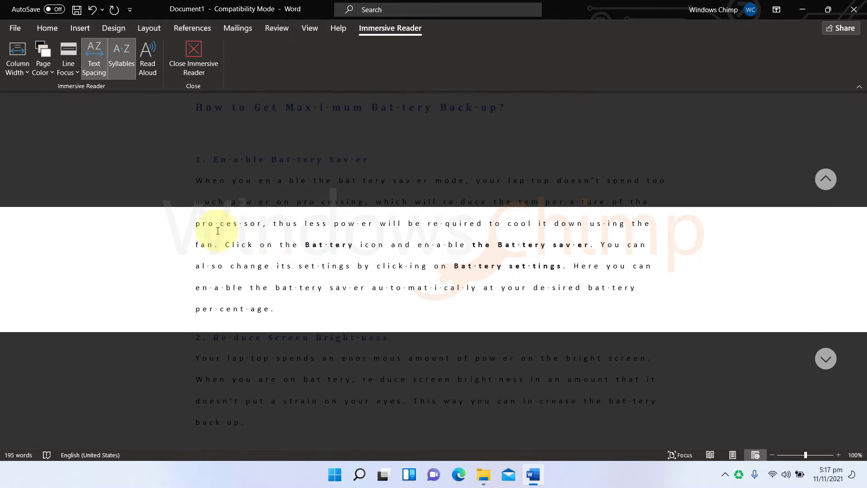
left_click(148, 67)
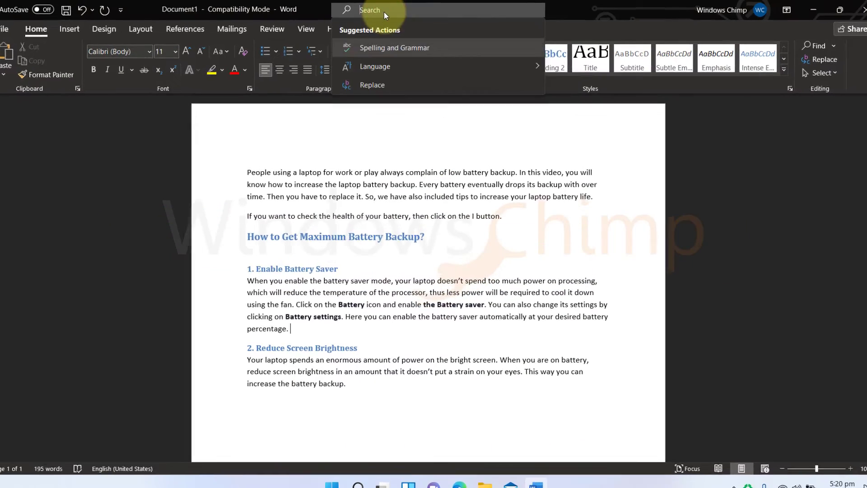
type("comme")
Step: Erase the earlier 'com' search term to search for 'saver'
key("BackSpace")
key("BackSpace")
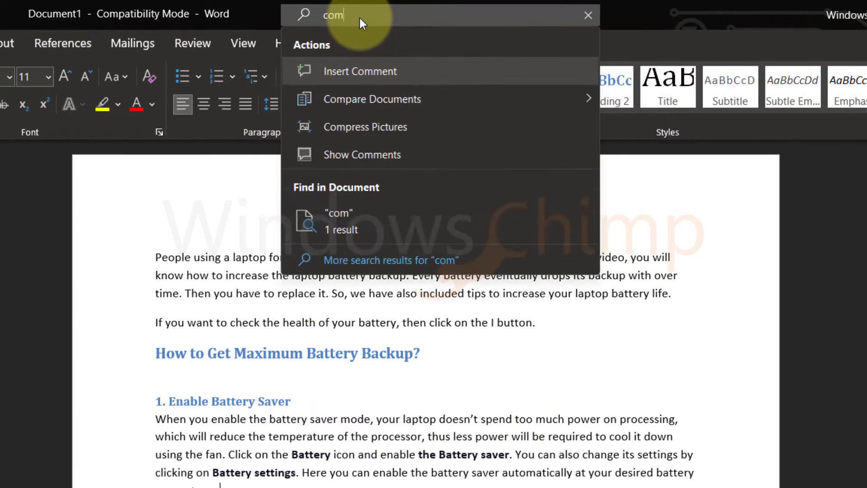
key("BackSpace")
key("BackSpace")
key("BackSpace")
type("saver")
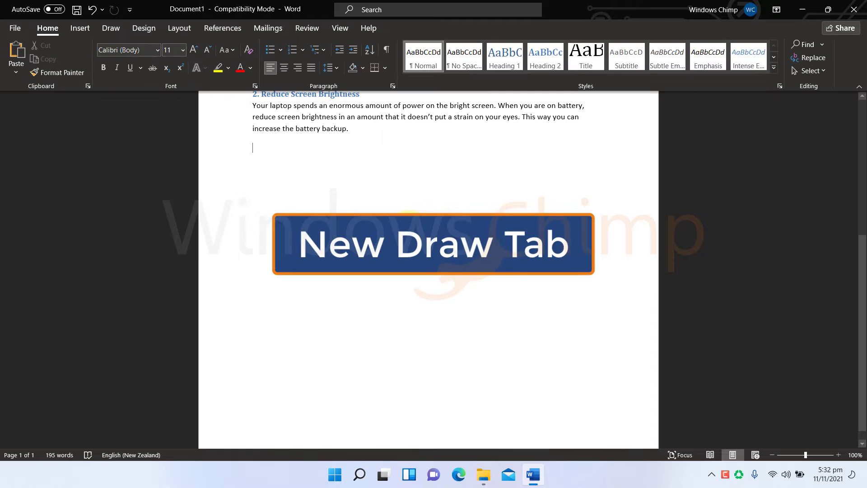
Step: On the Draw tab, view the Eraser types, then lasso-select part of the page
left_click(115, 28)
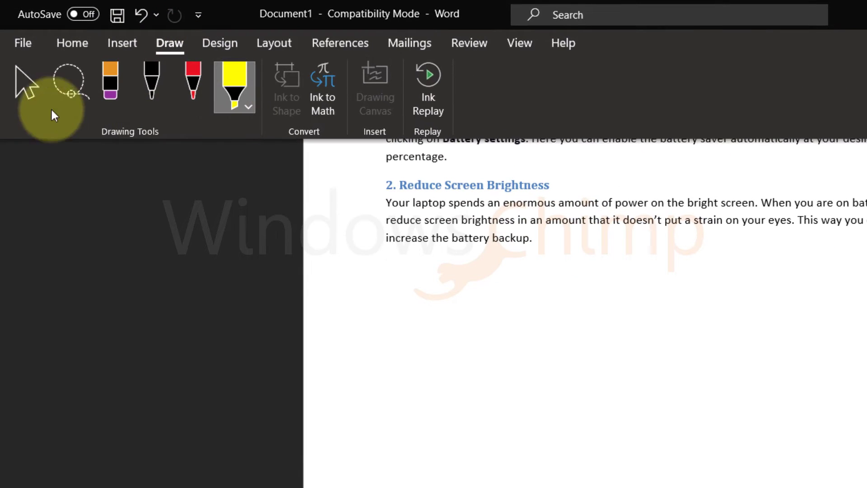
left_click(105, 106)
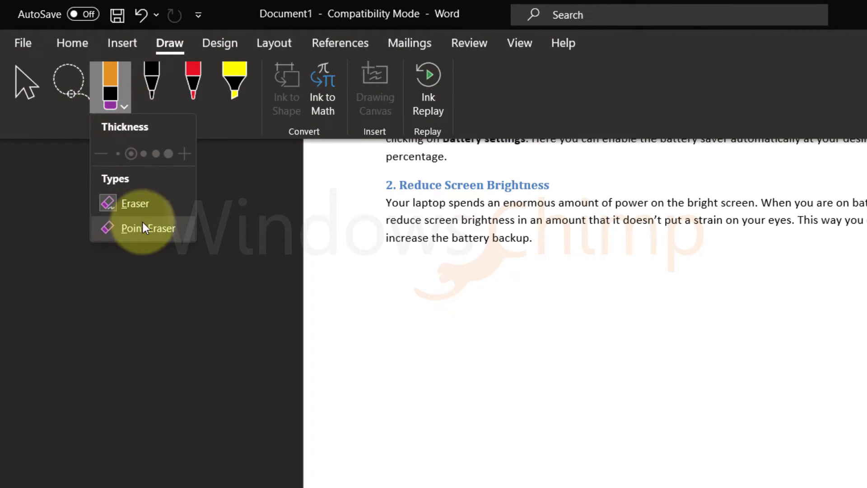
left_click(71, 85)
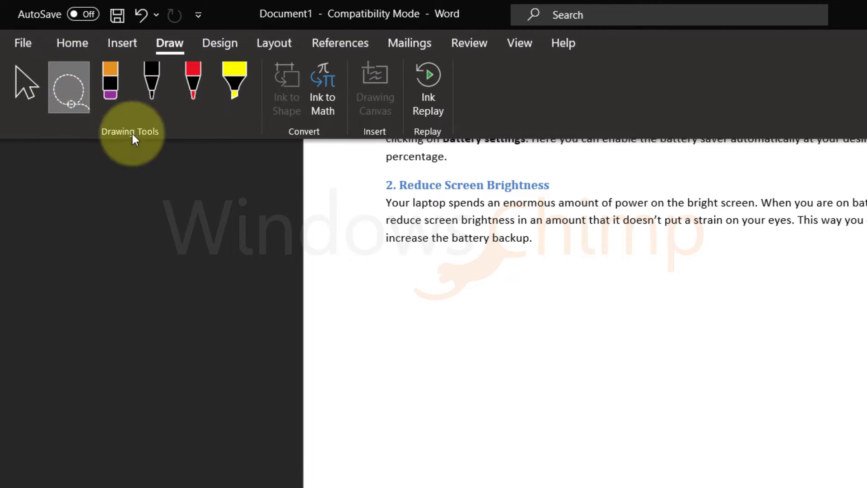
left_click_drag(444, 345, 644, 485)
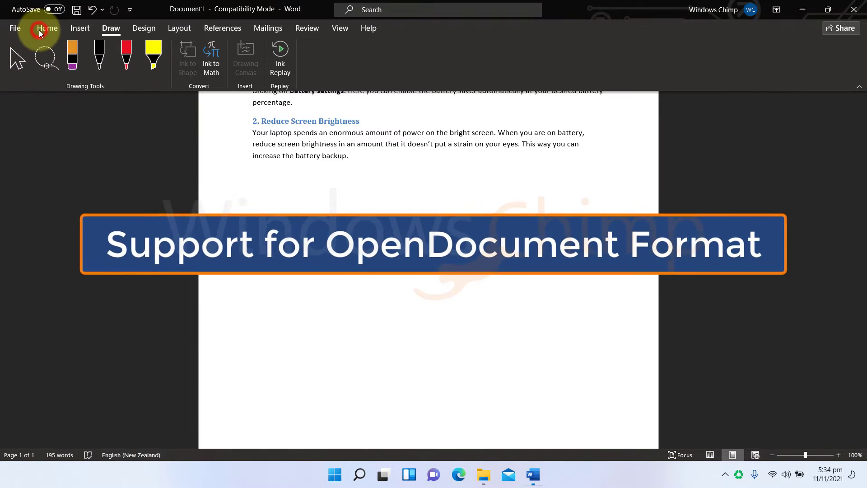
Step: Return to the Home tab and start Save As, browsing for a folder
left_click(50, 34)
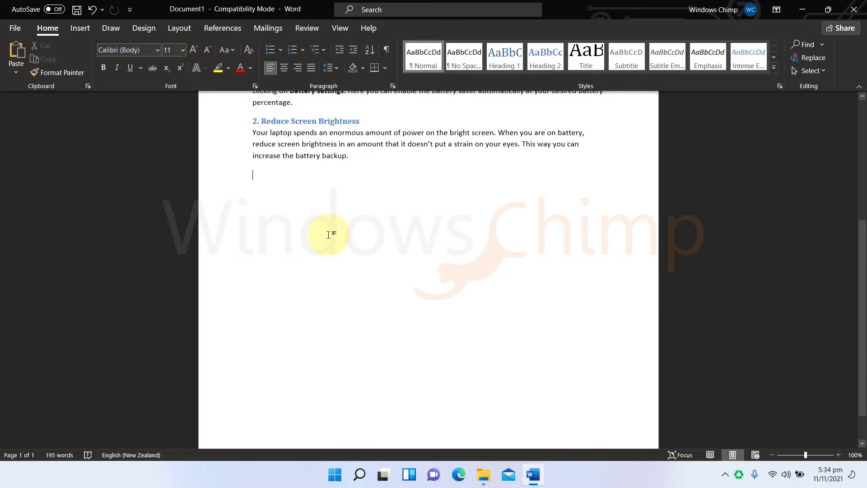
scroll(331, 232, "up", 2)
scroll(330, 232, "down", 1)
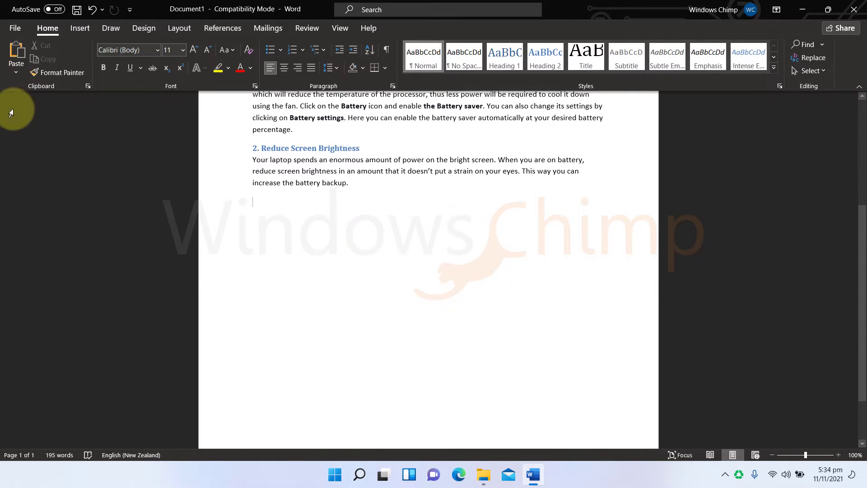
left_click(14, 30)
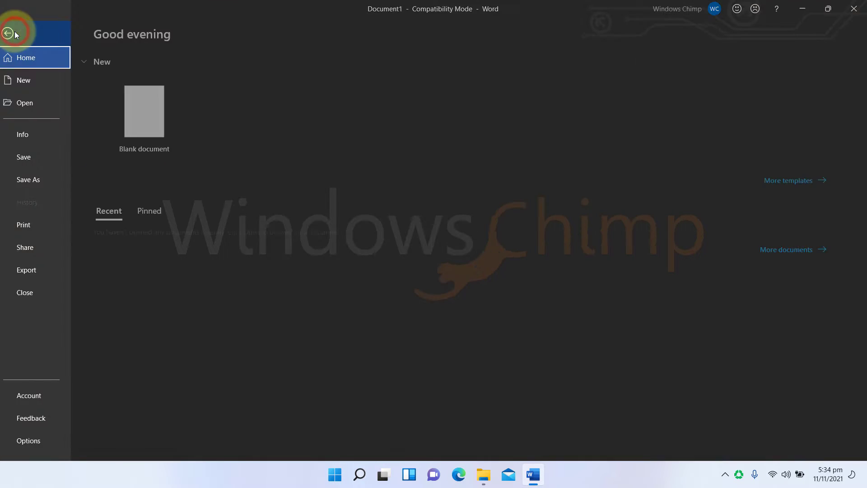
left_click(41, 186)
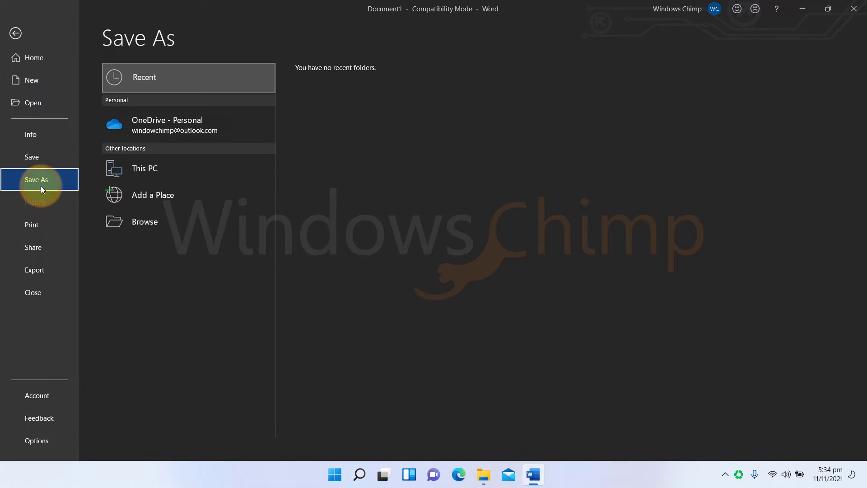
left_click(148, 218)
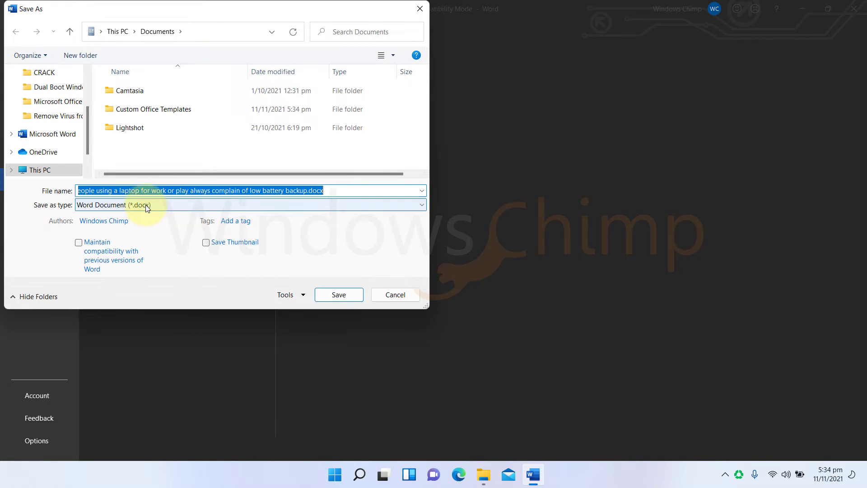
Step: Save as OpenDocument Text (*.odt) and keep that format despite the compatibility warning
left_click(146, 204)
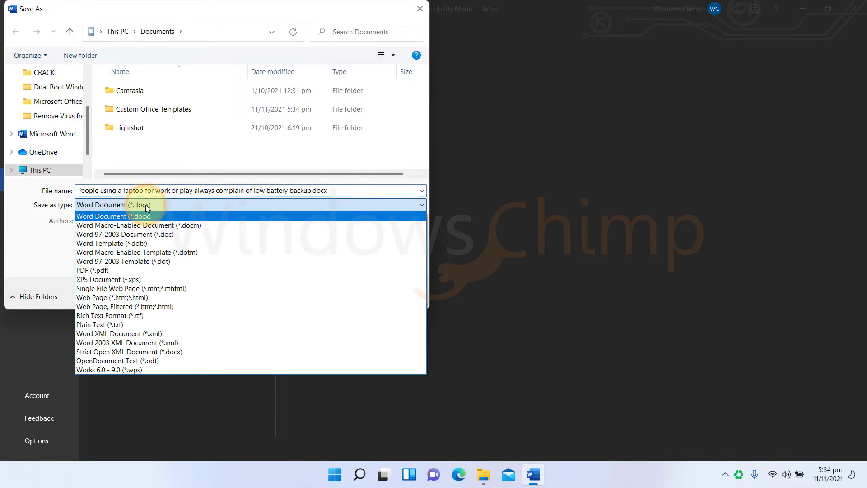
left_click(131, 358)
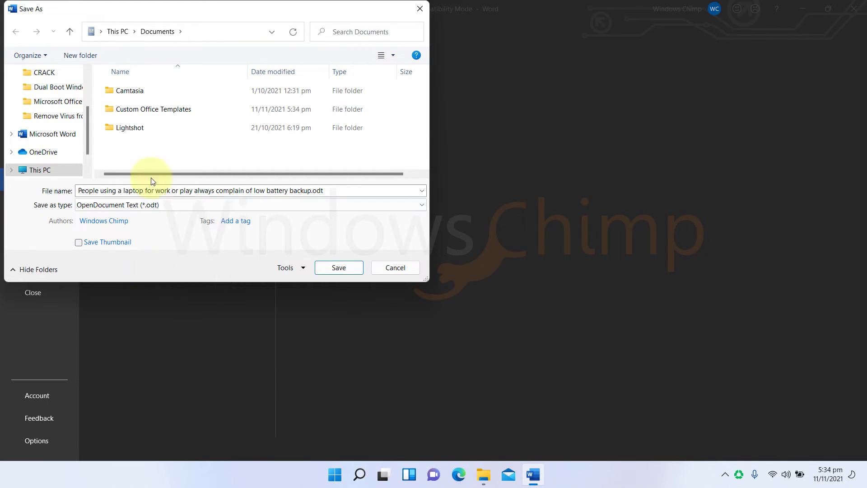
left_click(334, 270)
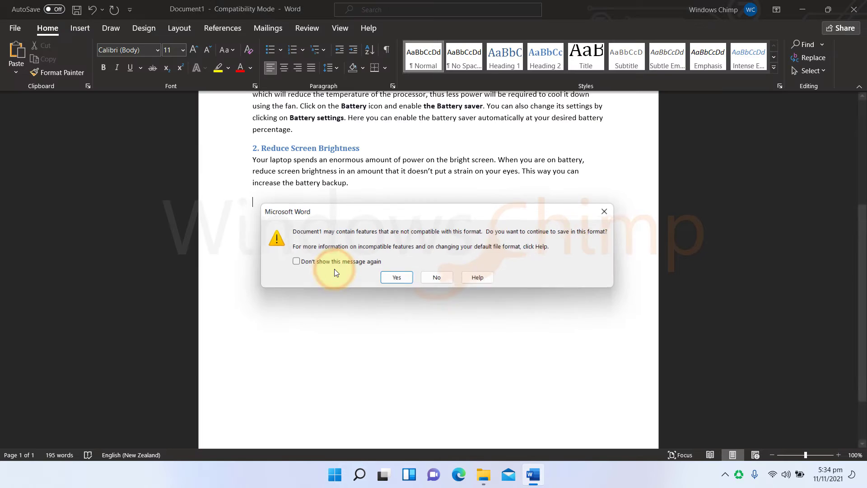
left_click(389, 279)
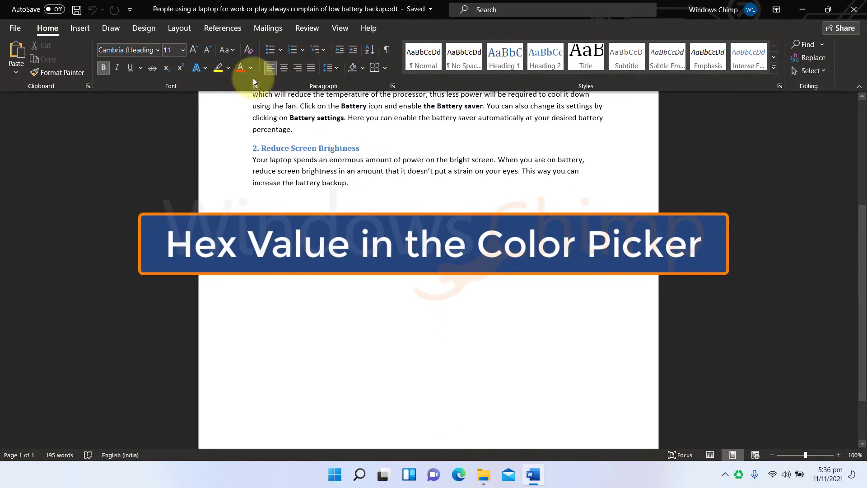
Step: Open the Colors dialog via Font Color's More Colors… option for hex entry
left_click(250, 68)
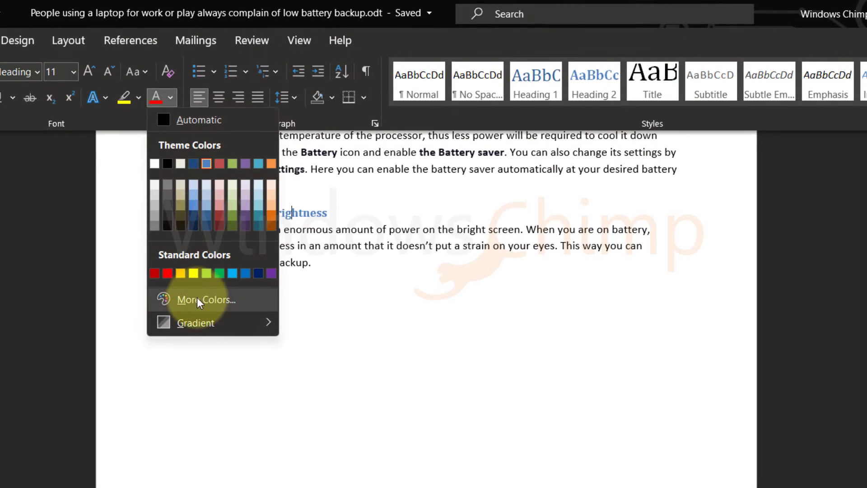
left_click(198, 297)
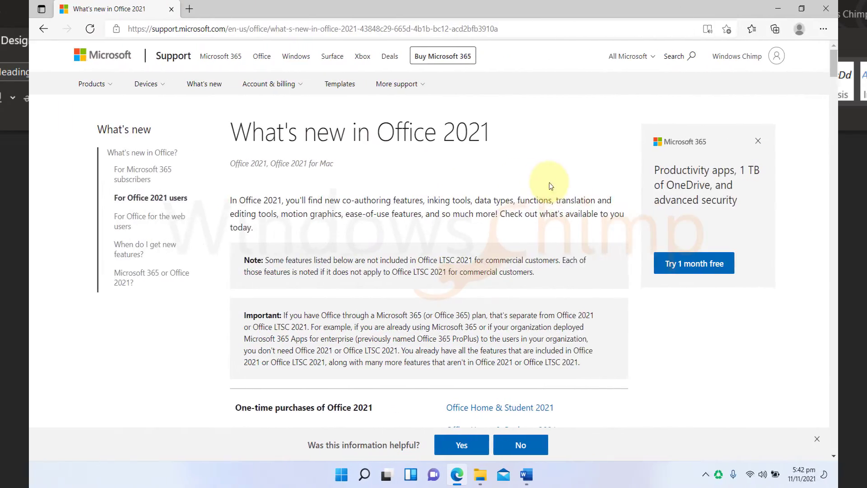
scroll(559, 195, "down", 4)
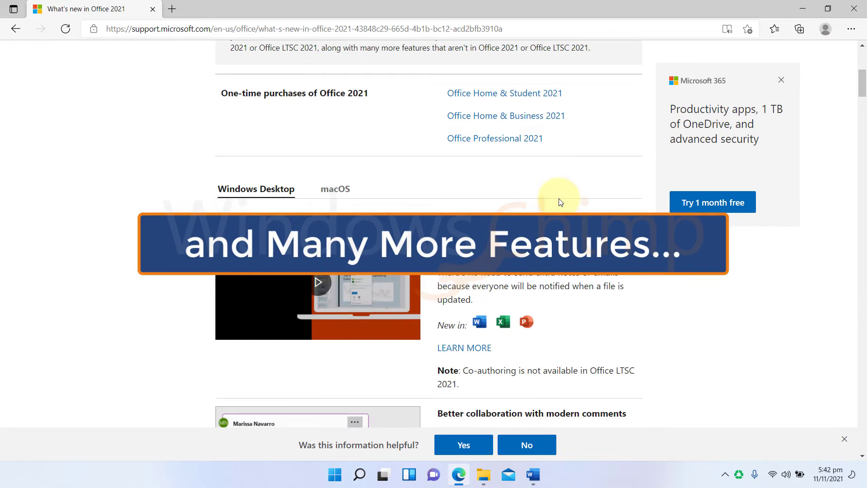
scroll(559, 202, "down", 2)
scroll(558, 203, "down", 1)
scroll(559, 203, "down", 2)
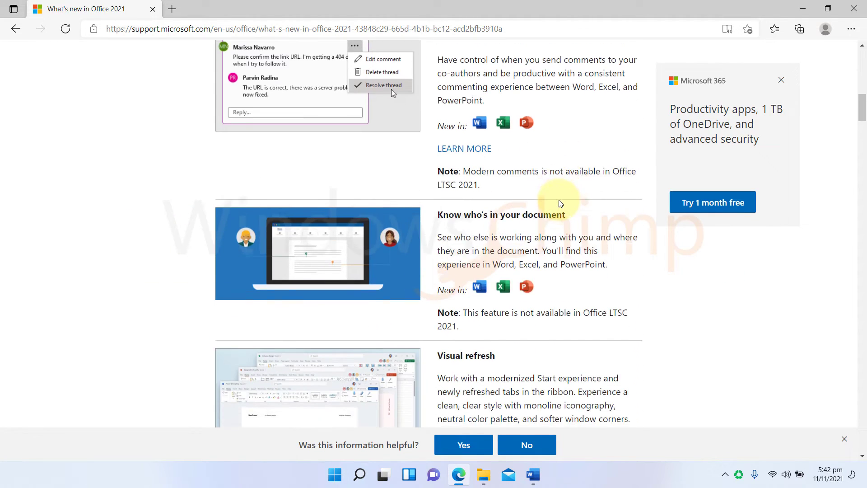
scroll(559, 207, "down", 3)
scroll(559, 210, "down", 1)
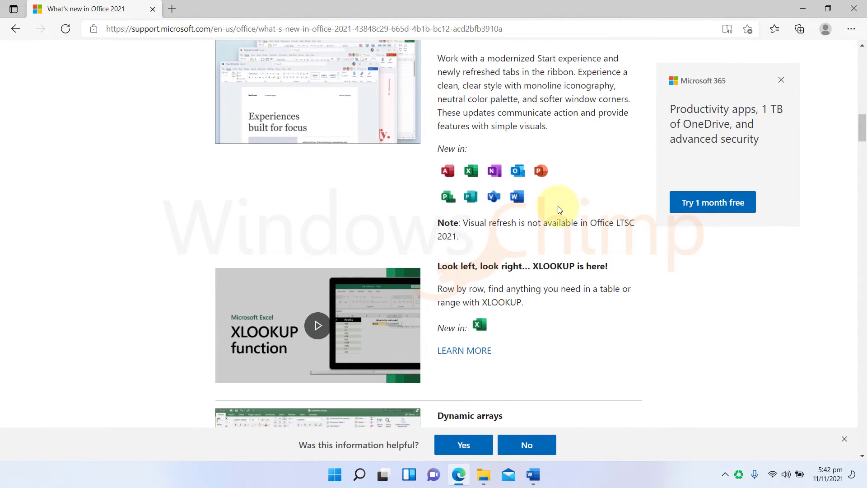
scroll(559, 210, "up", 1)
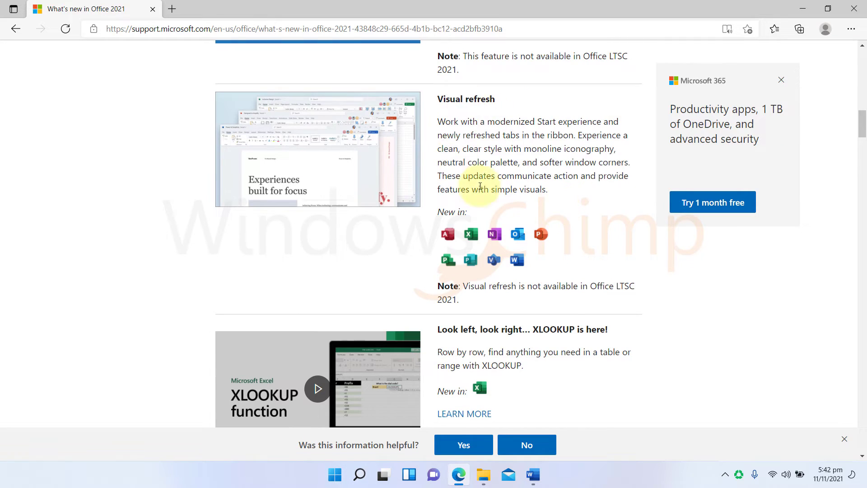
scroll(479, 187, "down", 2)
scroll(541, 234, "down", 1)
scroll(535, 233, "down", 2)
scroll(537, 241, "down", 2)
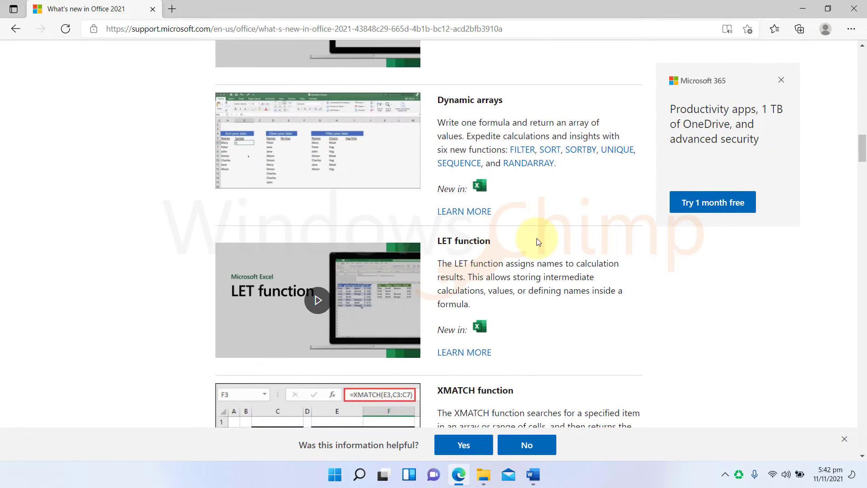
scroll(537, 242, "down", 1)
scroll(538, 242, "down", 1)
scroll(537, 241, "down", 1)
scroll(537, 238, "down", 1)
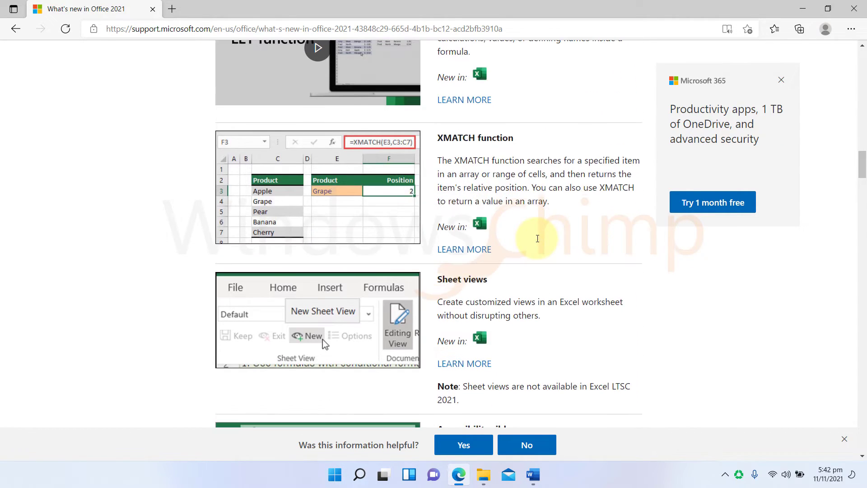
scroll(536, 242, "down", 2)
scroll(536, 242, "down", 3)
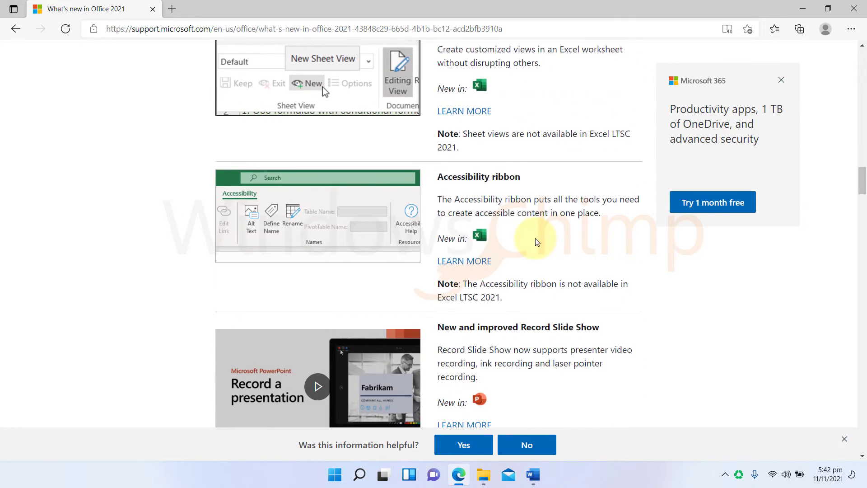
scroll(536, 238, "down", 3)
scroll(535, 238, "down", 2)
scroll(535, 237, "down", 2)
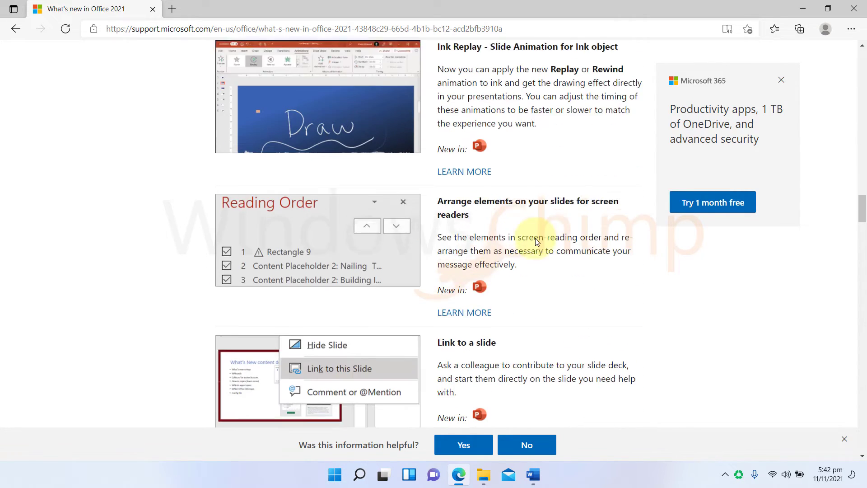
scroll(535, 238, "down", 3)
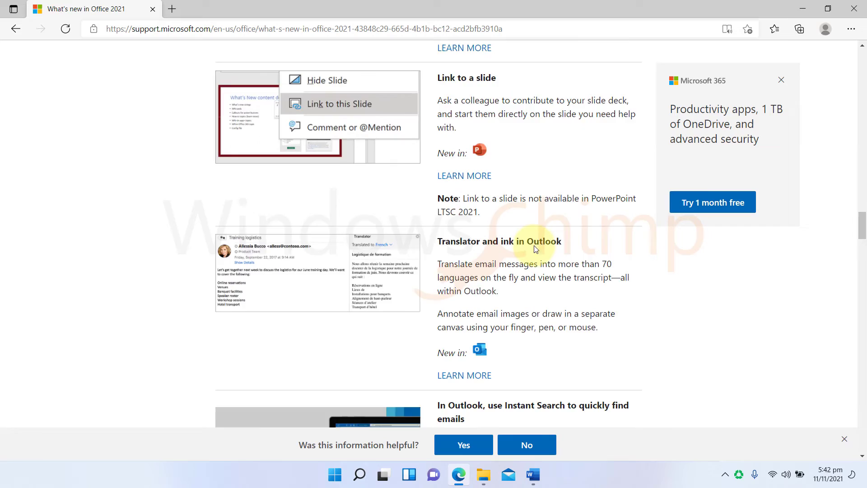
scroll(535, 238, "down", 2)
scroll(533, 246, "down", 3)
scroll(534, 246, "down", 2)
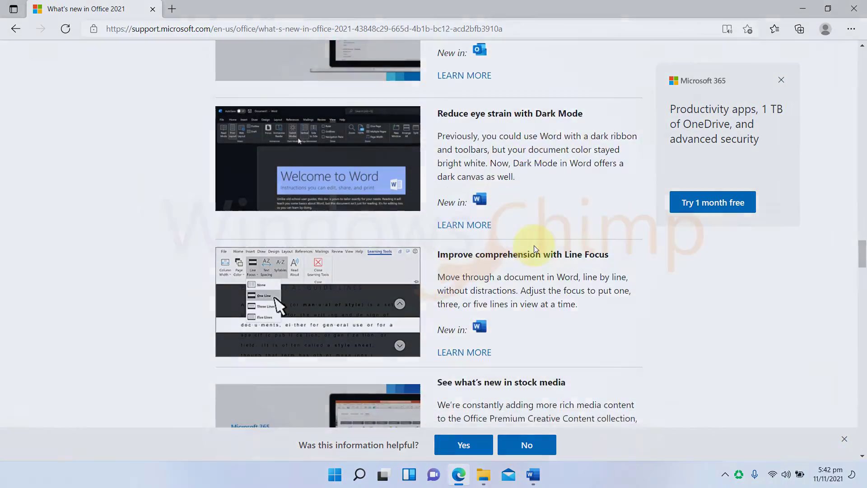